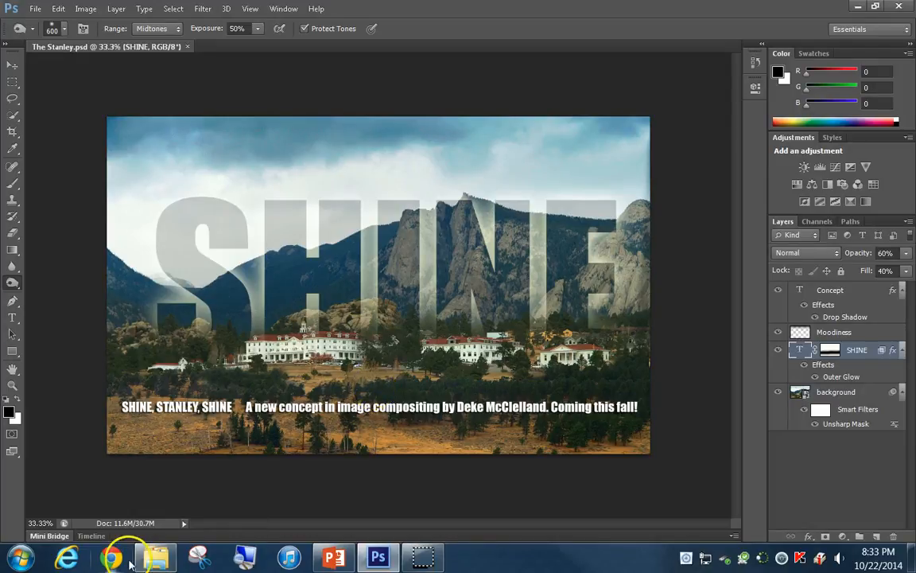
Switch to File Explorer, hide the preview pane and open the "5 - Ah the Stanley Hotel" folder
click(156, 557)
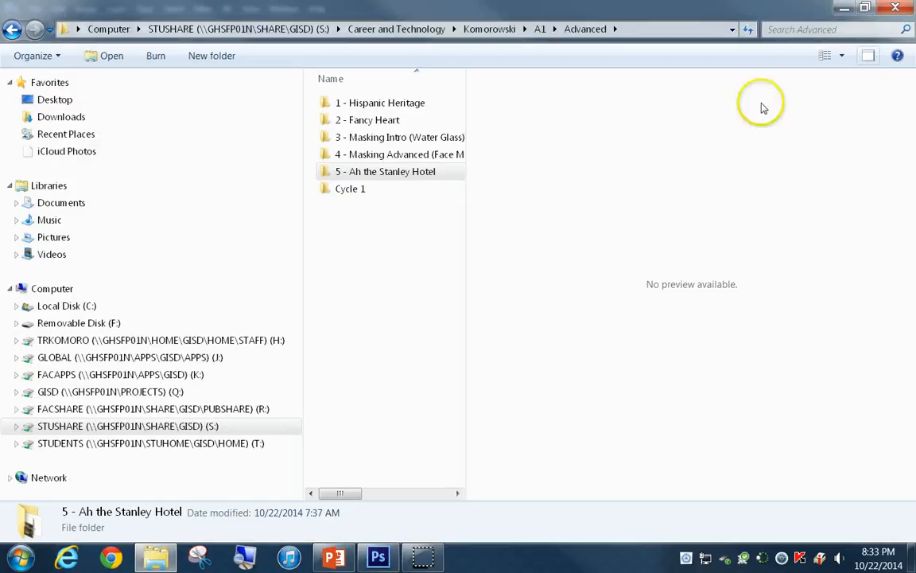
click(872, 56)
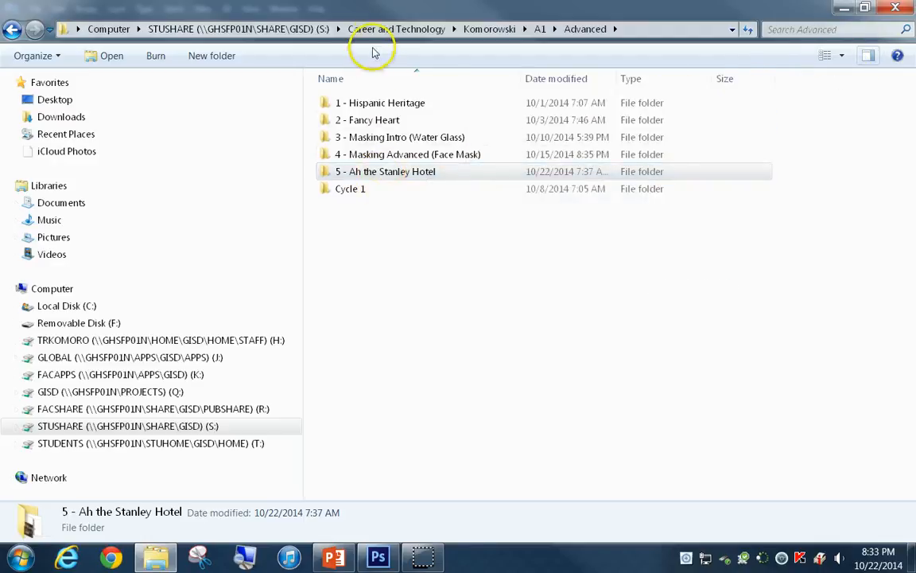
click(388, 176)
double_click(388, 177)
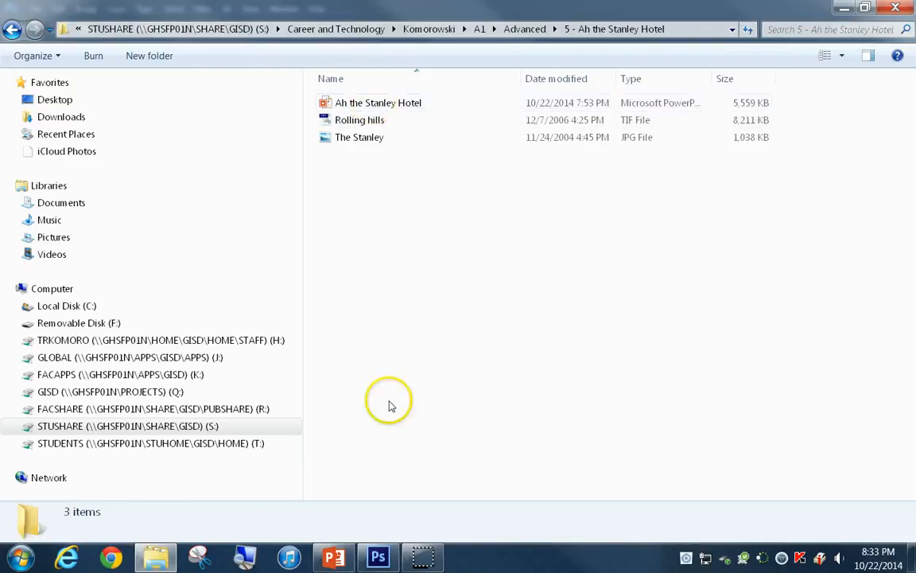
Look briefly at the Ah the Stanley Hotel presentation, then open the Rolling hills TIF file in Photoshop
click(333, 555)
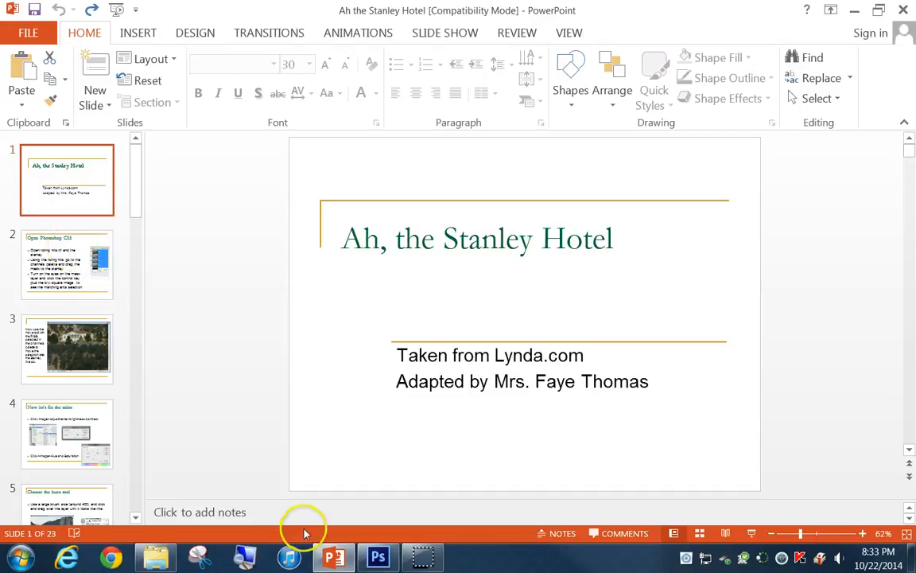
click(159, 560)
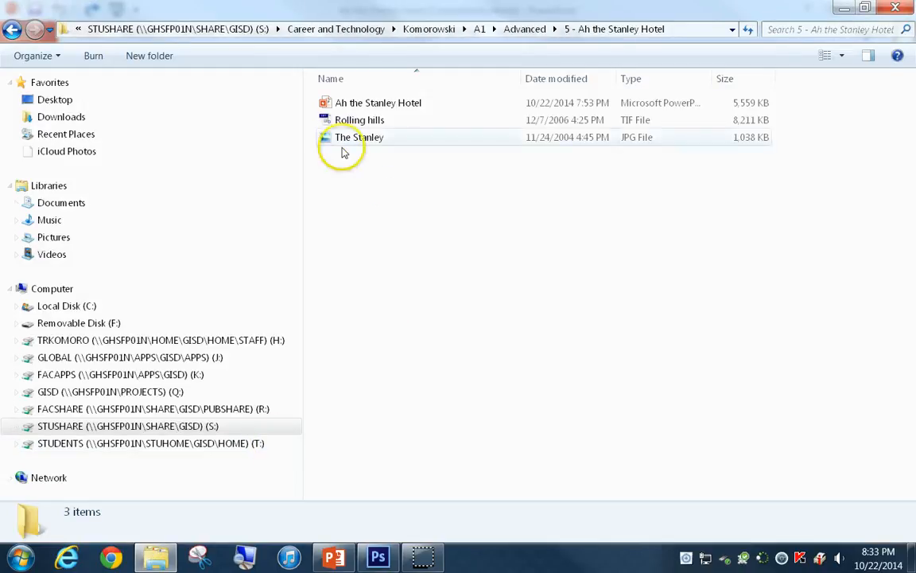
double_click(354, 121)
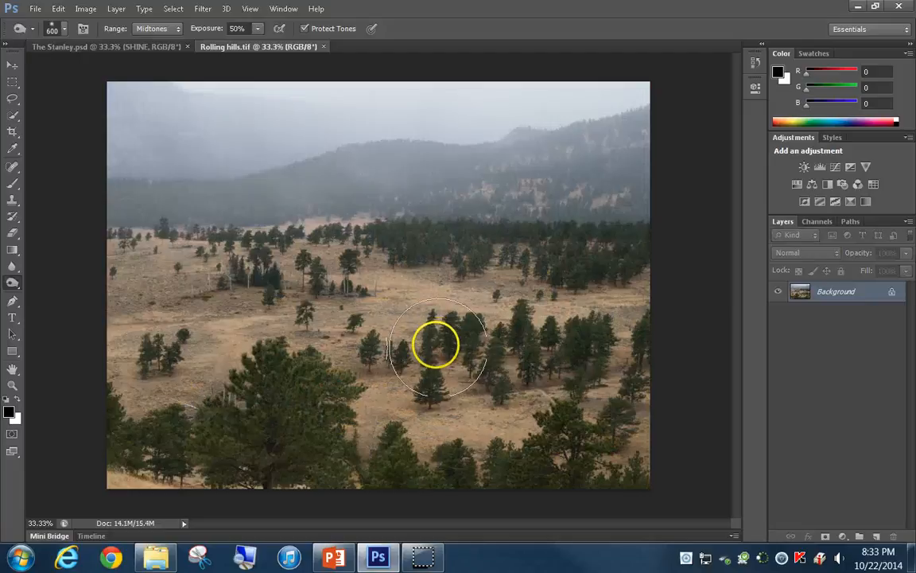
Open The Stanley JPG from the same folder in Photoshop
click(156, 562)
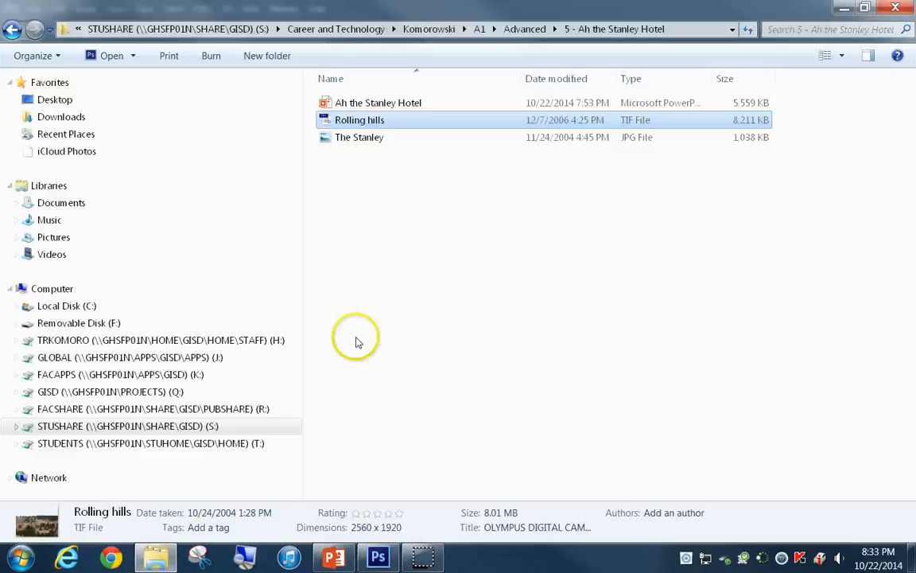
click(350, 139)
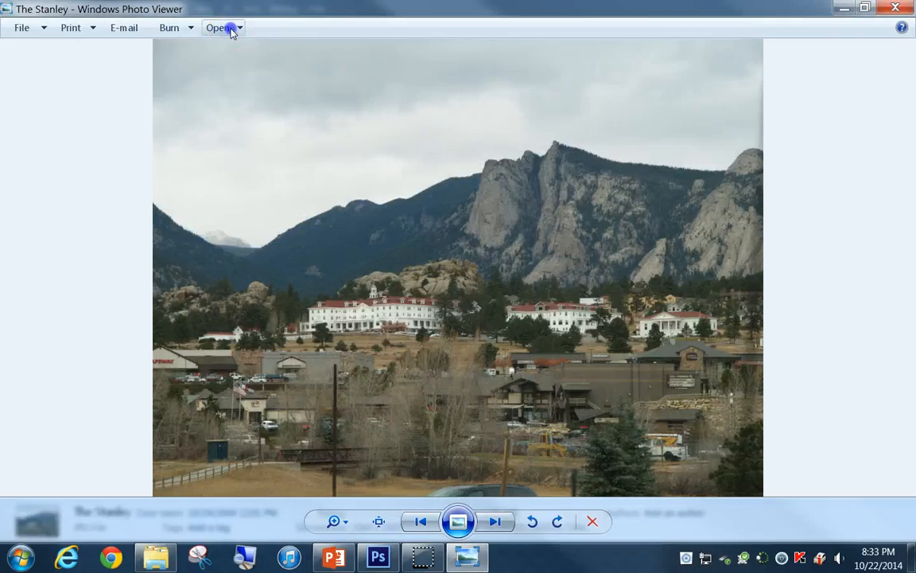
click(233, 28)
click(237, 61)
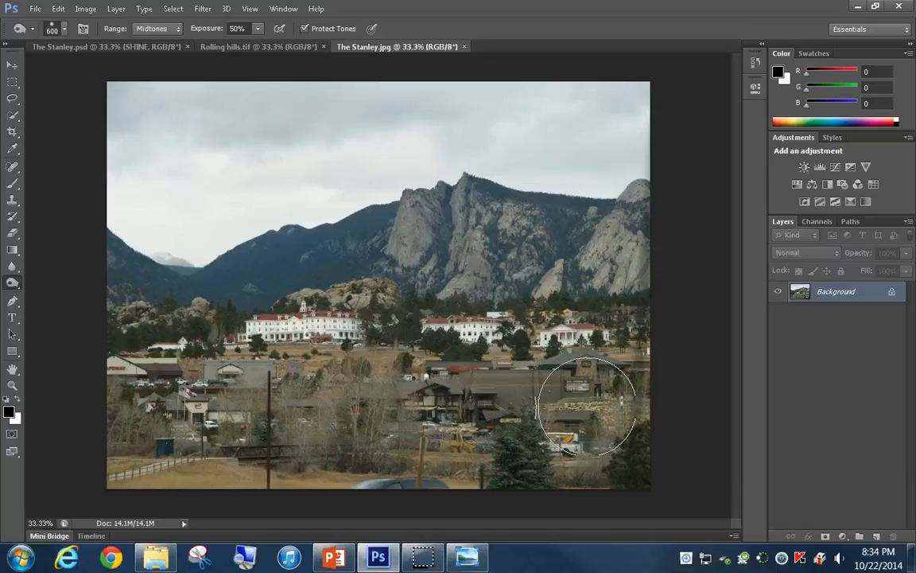
Load the mask channel of Rolling hills.tif as a selection around the foreground hills
mouse_move(587, 406)
mouse_down()
mouse_move(225, 443)
mouse_move(191, 419)
mouse_move(405, 406)
mouse_move(591, 422)
mouse_move(342, 373)
mouse_move(309, 194)
mouse_move(249, 47)
mouse_up()
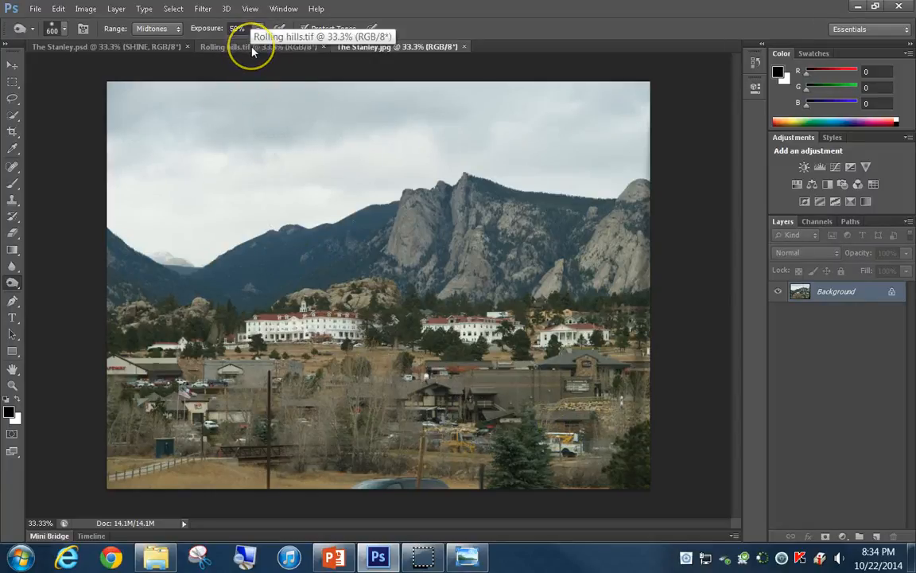
click(252, 48)
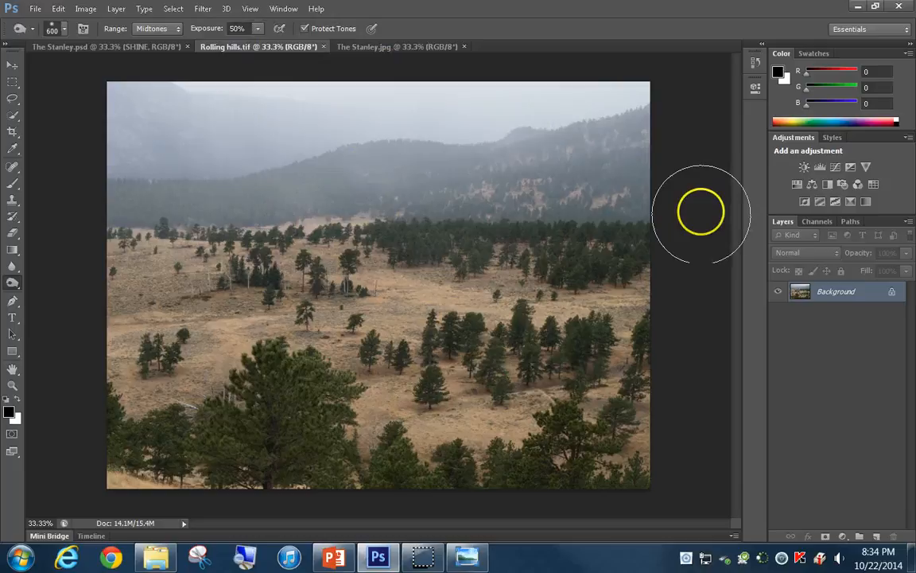
click(818, 226)
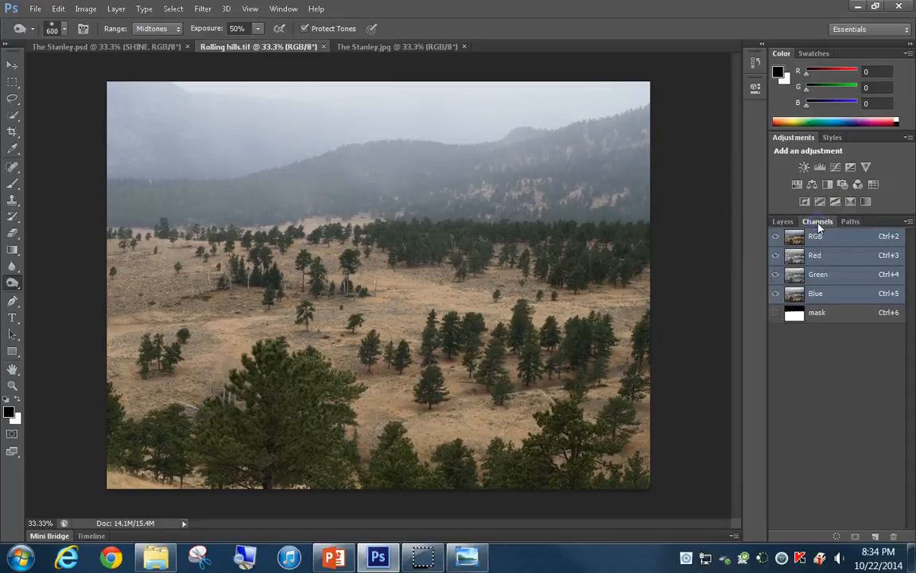
ctrl+click(796, 315)
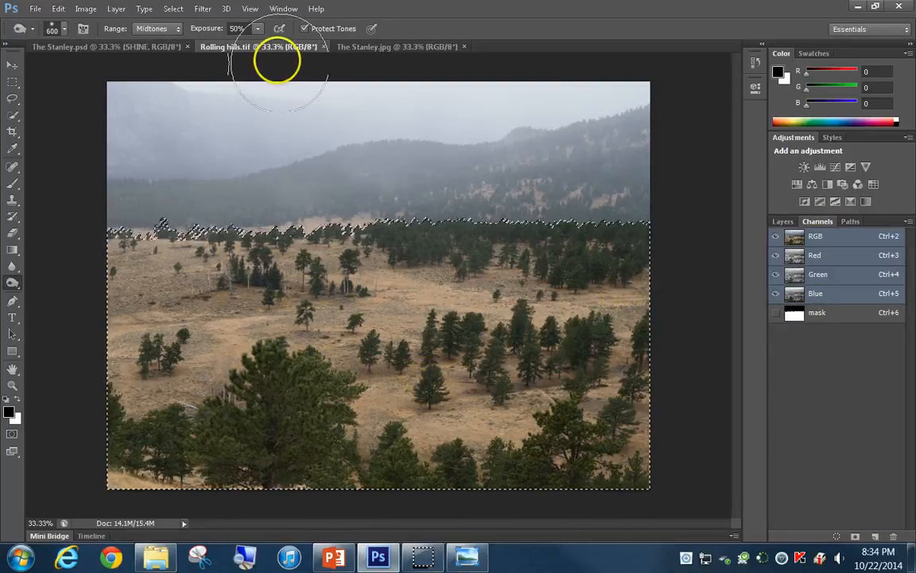
Float the Rolling hills.tif window and move the selected hills into The Stanley.jpg with the Move tool
click(13, 65)
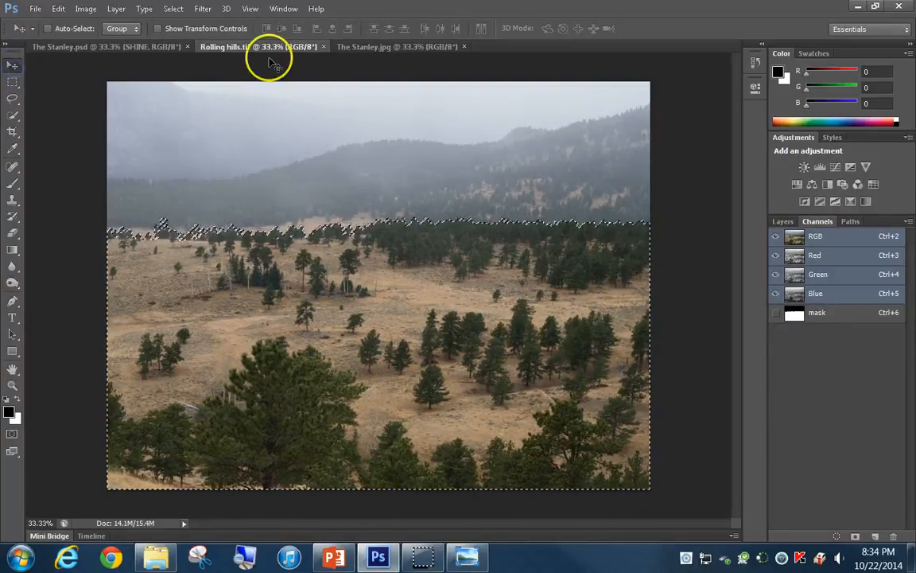
drag(279, 46, 329, 102)
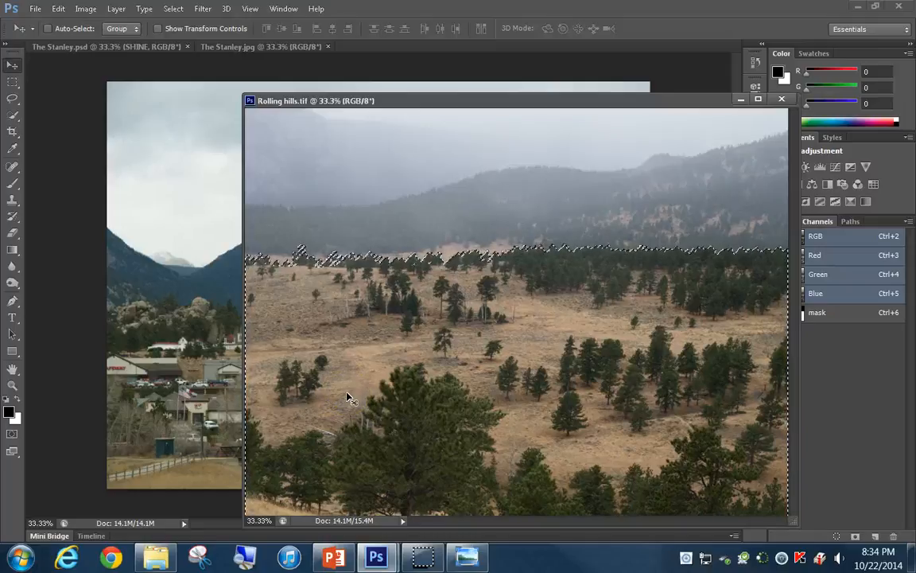
drag(348, 396, 204, 394)
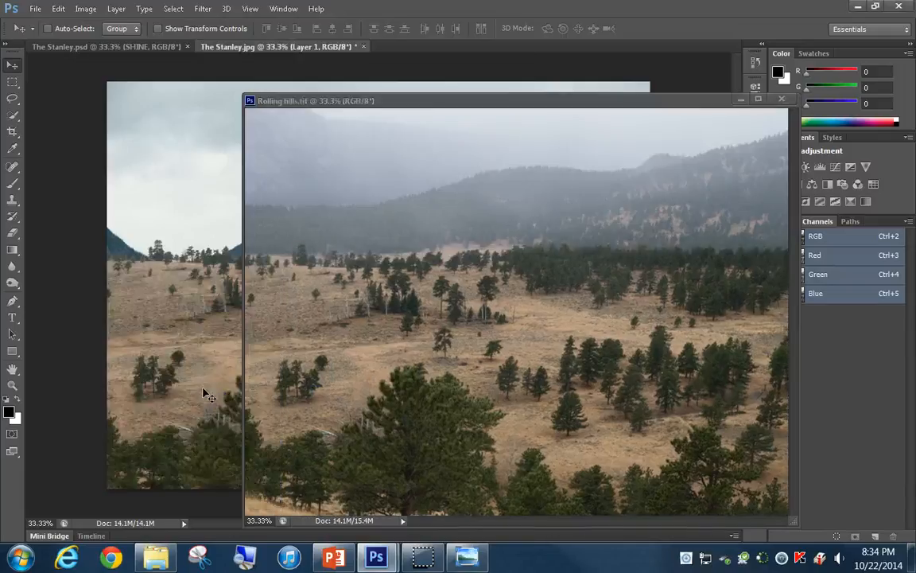
Close Rolling hills.tif and move the hills layer down to just below the hotel so it covers the town
click(781, 99)
click(574, 304)
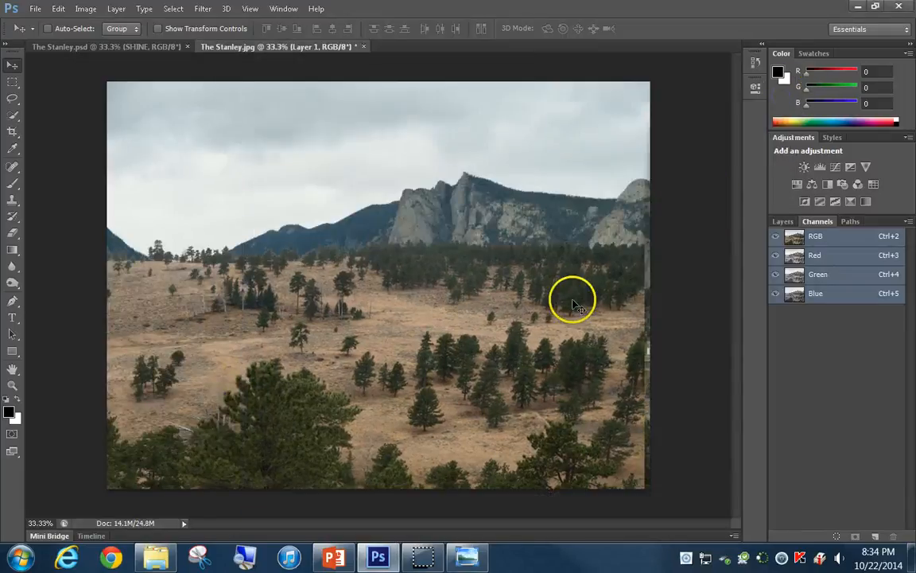
mouse_move(362, 352)
mouse_down()
mouse_move(380, 352)
mouse_move(366, 357)
mouse_move(377, 470)
mouse_move(369, 469)
mouse_up()
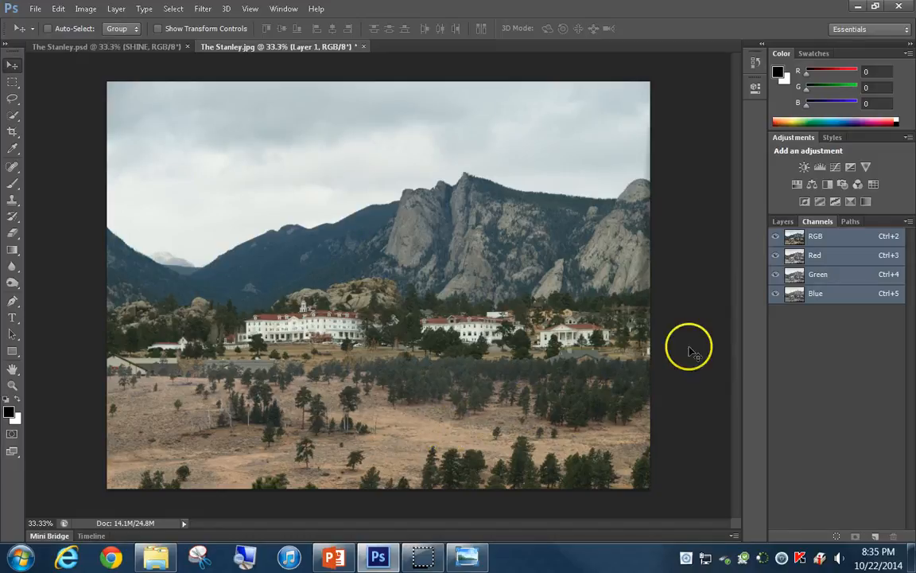
Apply a Brightness/Contrast adjustment to Layer 1 with brightness -30 and contrast 30
click(783, 221)
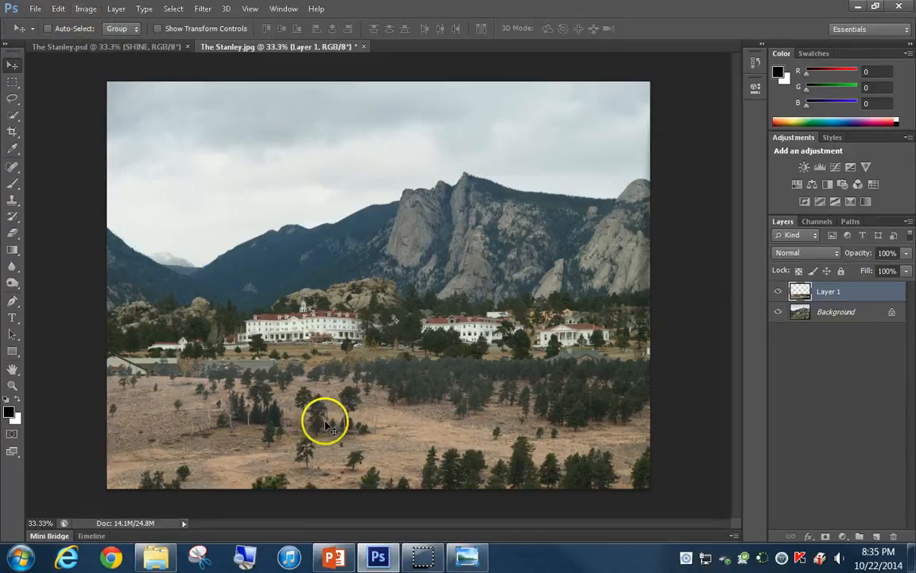
click(85, 10)
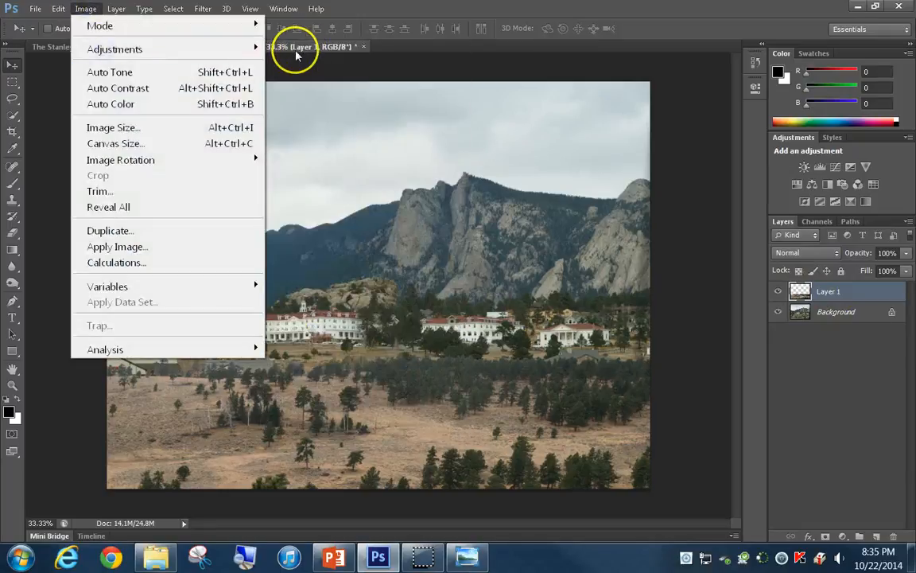
mouse_move(259, 50)
click(320, 49)
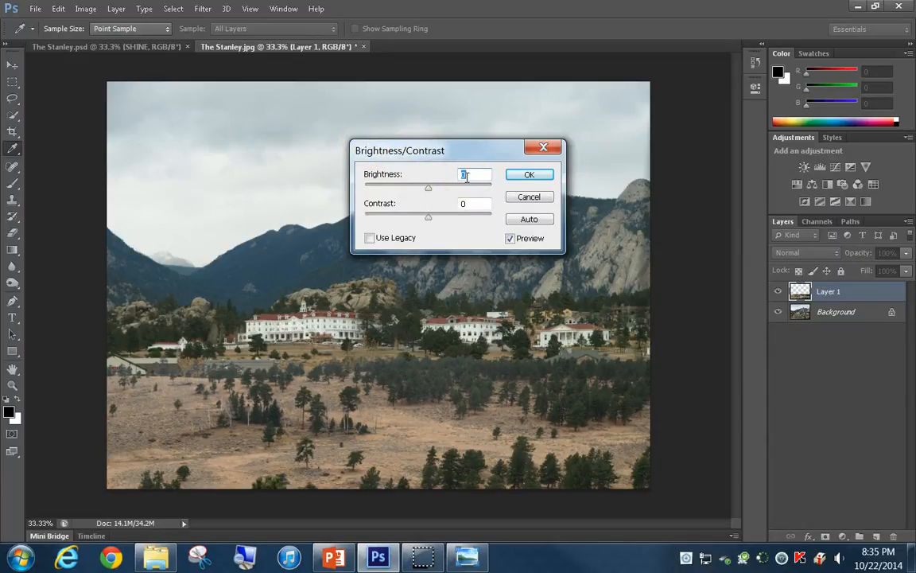
text(-30)
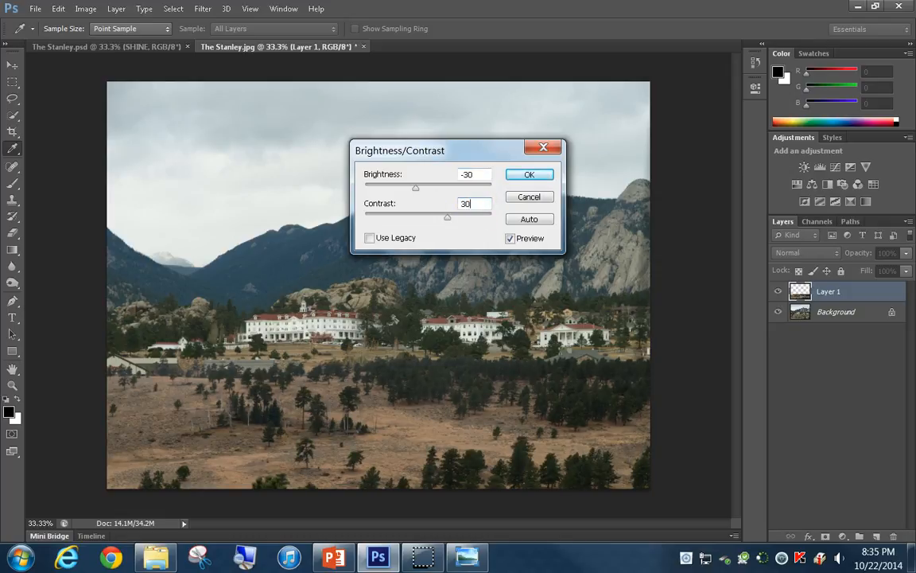
key(Return)
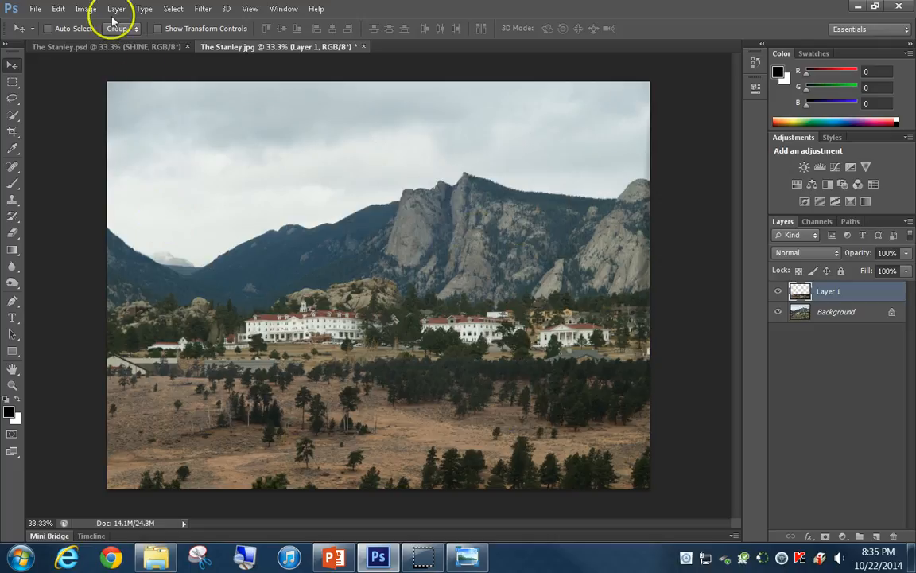
Apply a Hue/Saturation adjustment to Layer 1 with hue 5 and saturation 30
click(88, 9)
mouse_move(164, 51)
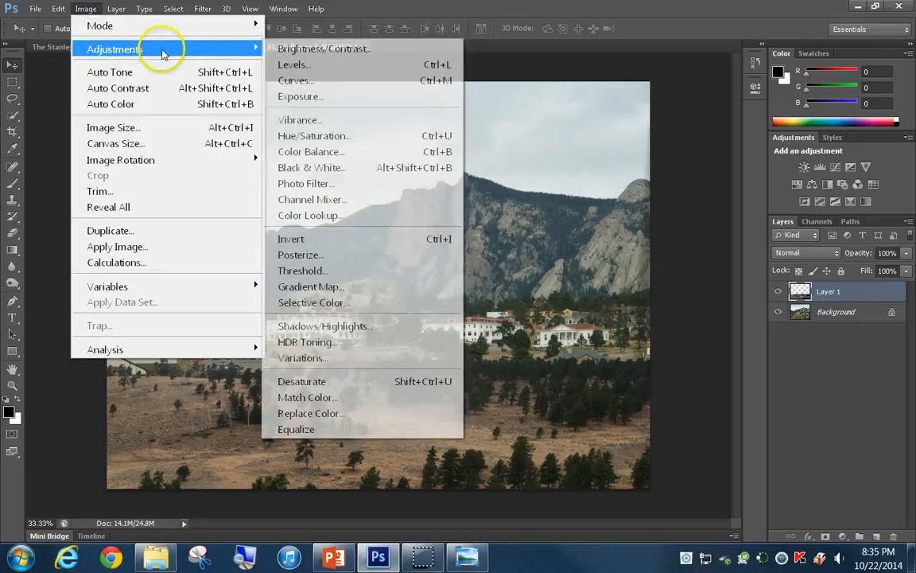
click(311, 135)
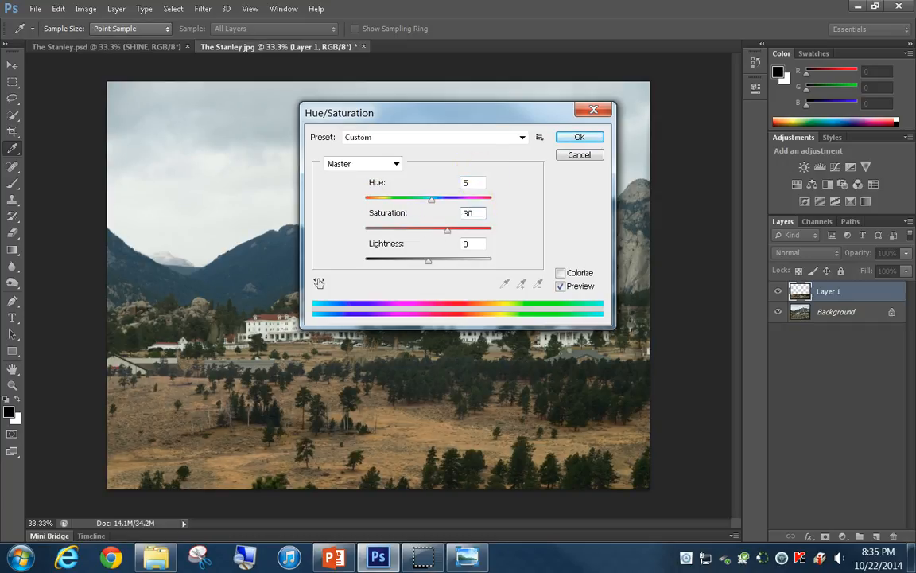
click(580, 139)
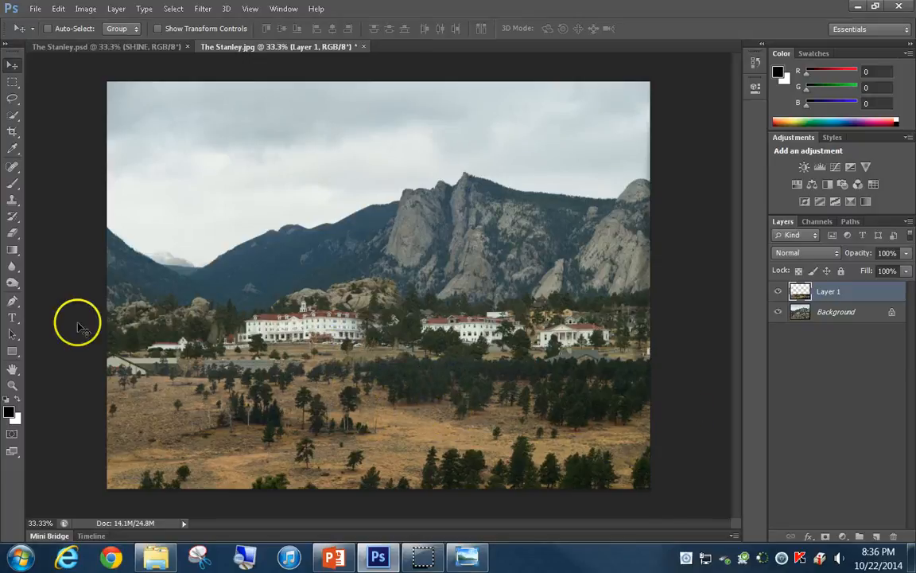
Darken the tree line along the upper edge of Layer 1 using the Burn tool with the Midtones range
click(12, 285)
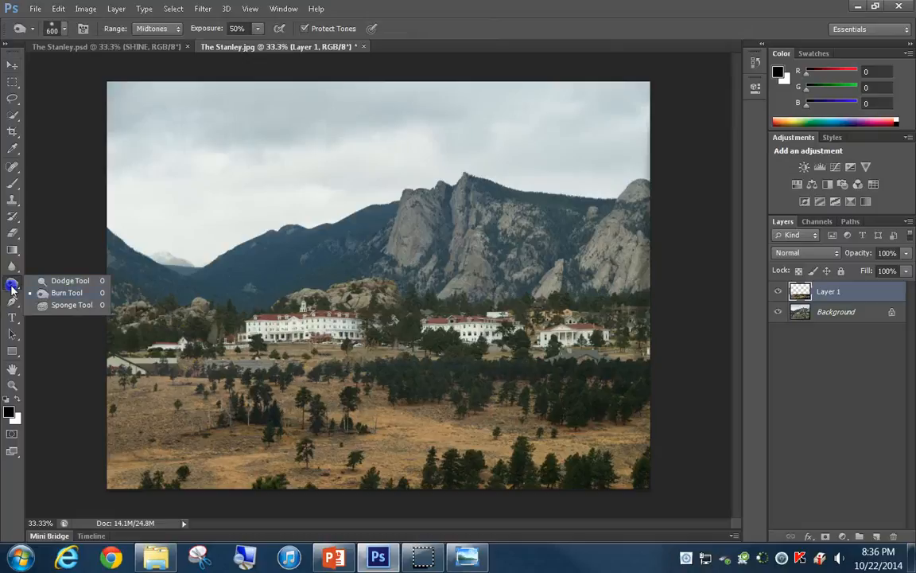
click(54, 293)
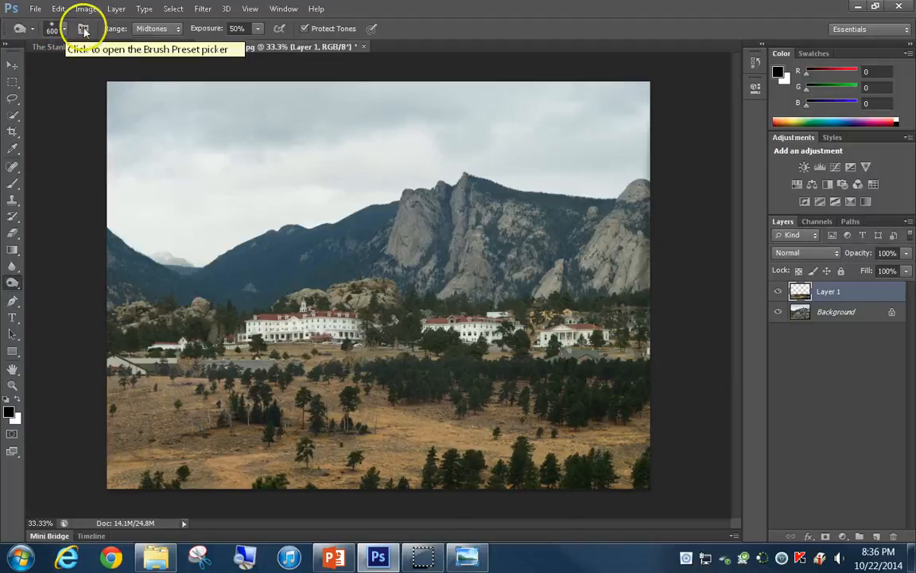
click(175, 32)
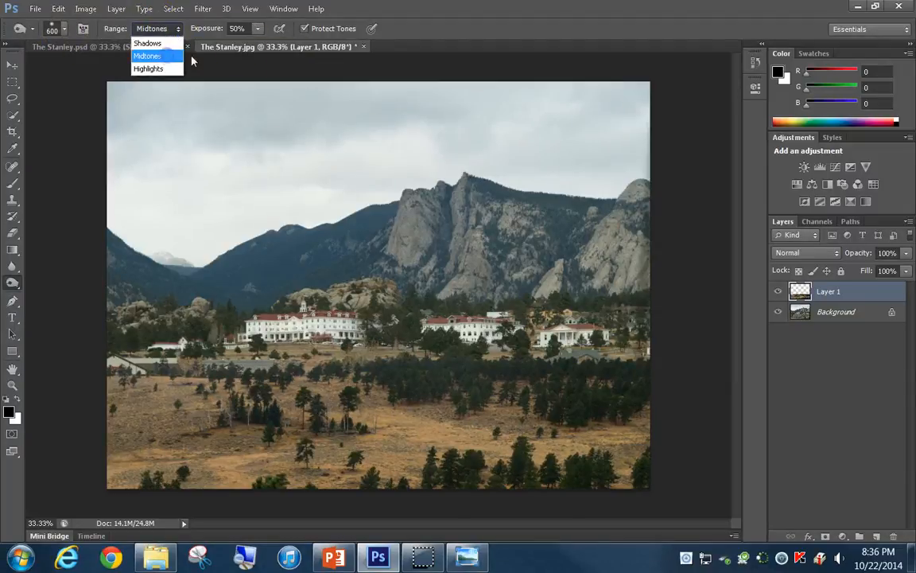
click(149, 56)
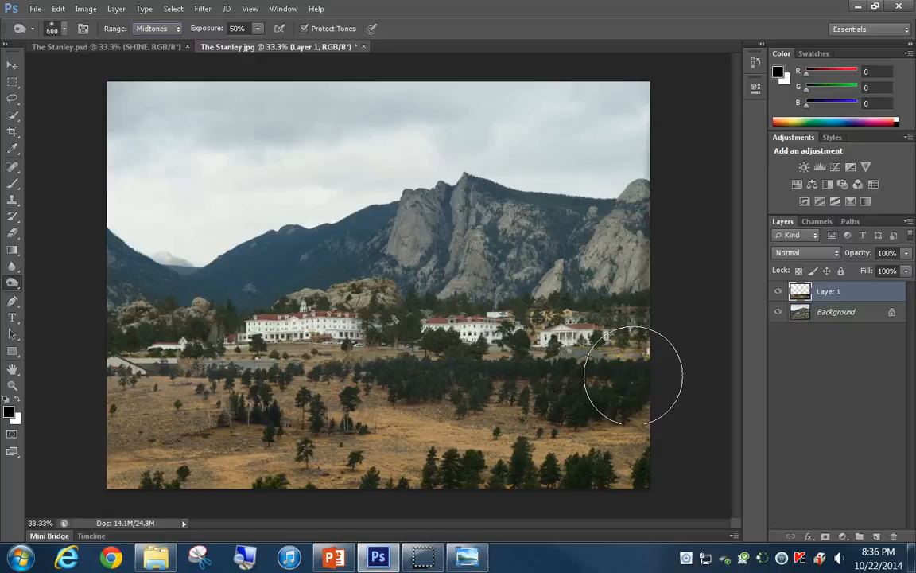
mouse_move(633, 375)
mouse_down()
mouse_move(593, 354)
mouse_move(630, 358)
mouse_move(117, 375)
mouse_move(630, 364)
mouse_move(108, 378)
mouse_move(717, 387)
mouse_up()
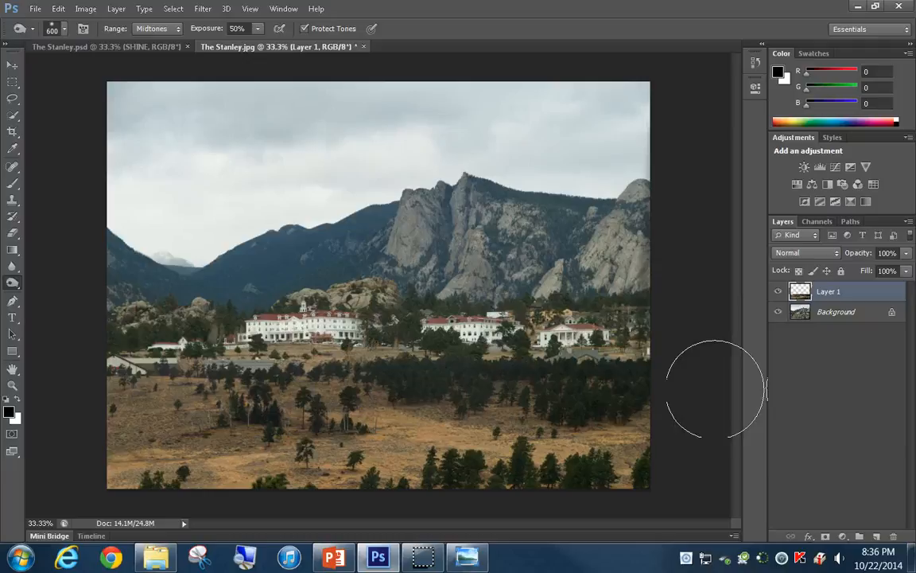
mouse_move(715, 390)
mouse_down()
mouse_move(456, 341)
mouse_move(66, 332)
mouse_move(272, 345)
mouse_move(321, 379)
mouse_move(253, 362)
mouse_move(119, 360)
mouse_up()
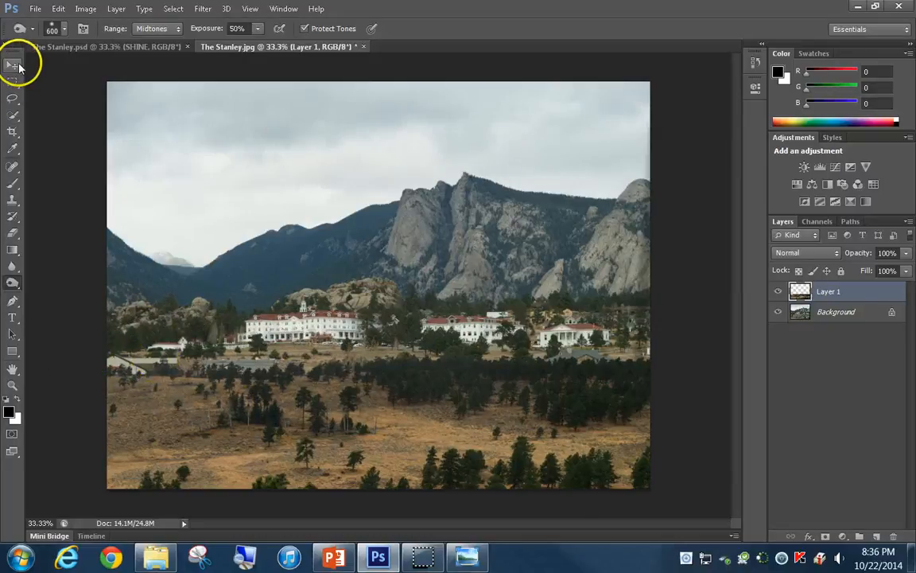
Clone dark trees over the roof below the right-hand hotel building using the Clone Stamp at 100 px in Behind mode
click(14, 200)
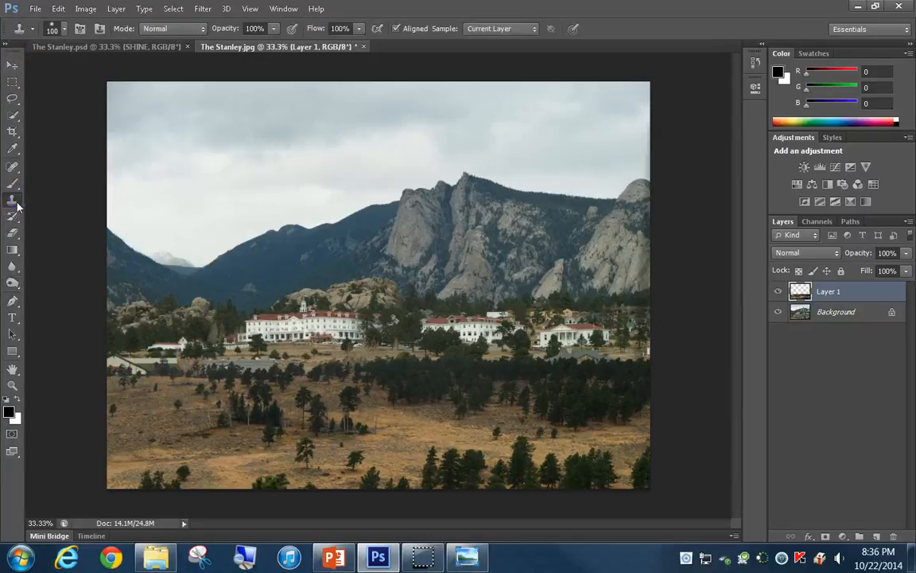
click(66, 30)
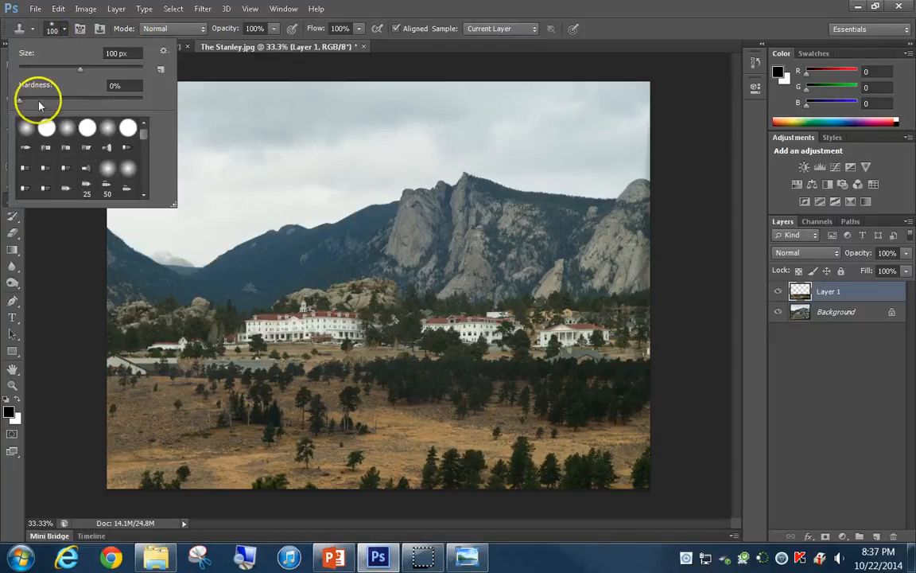
click(58, 29)
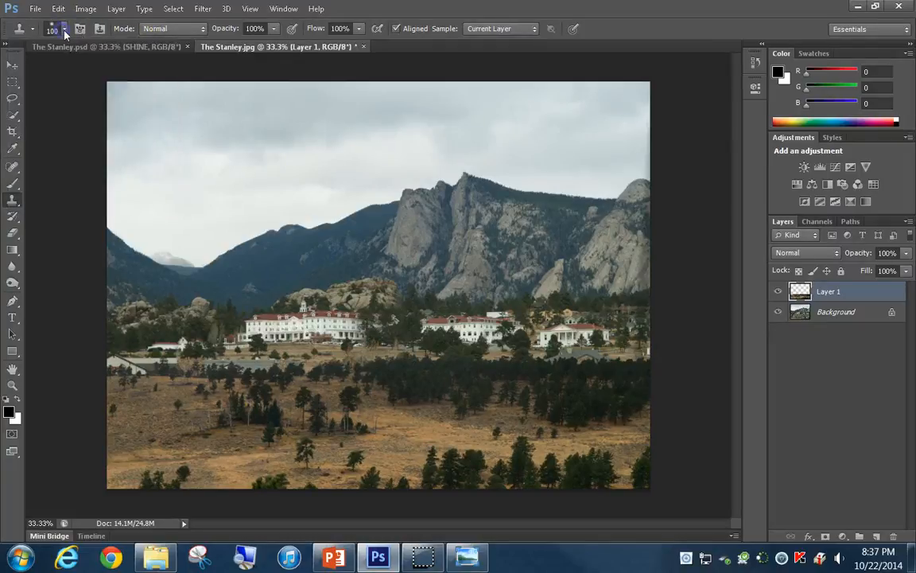
click(173, 32)
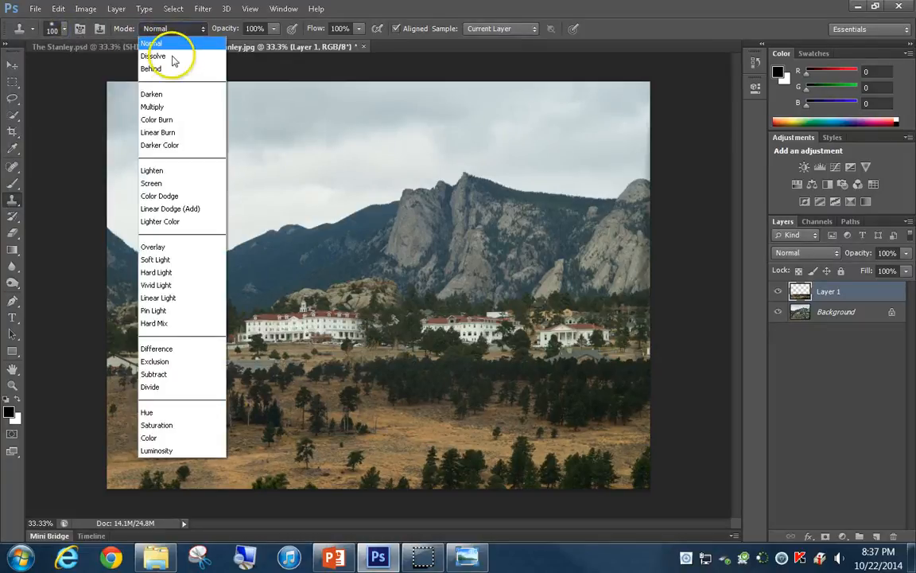
click(172, 68)
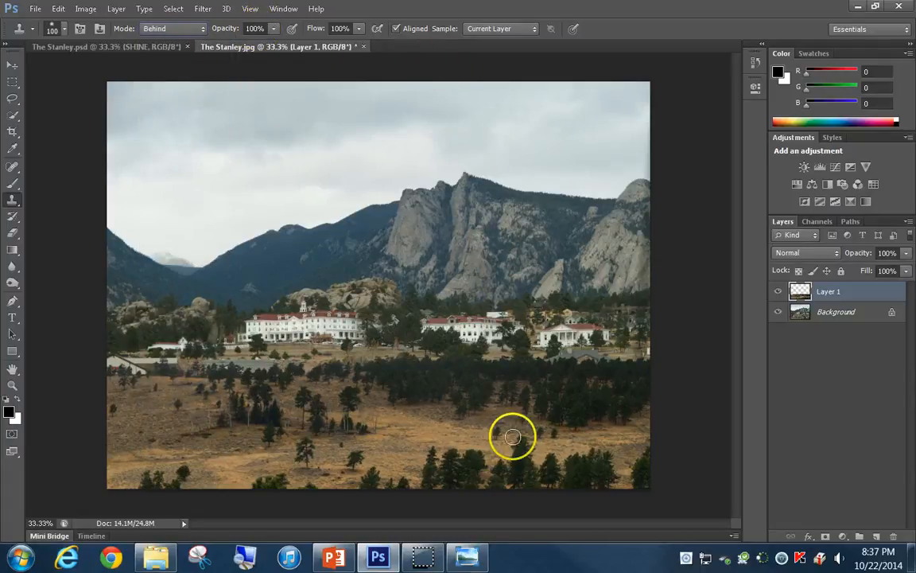
drag(547, 367, 577, 365)
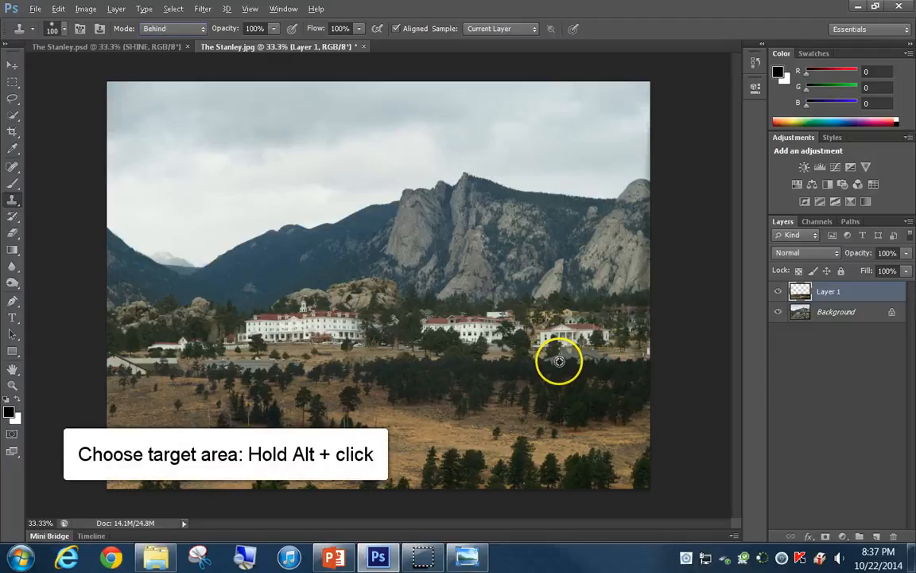
alt+click(559, 362)
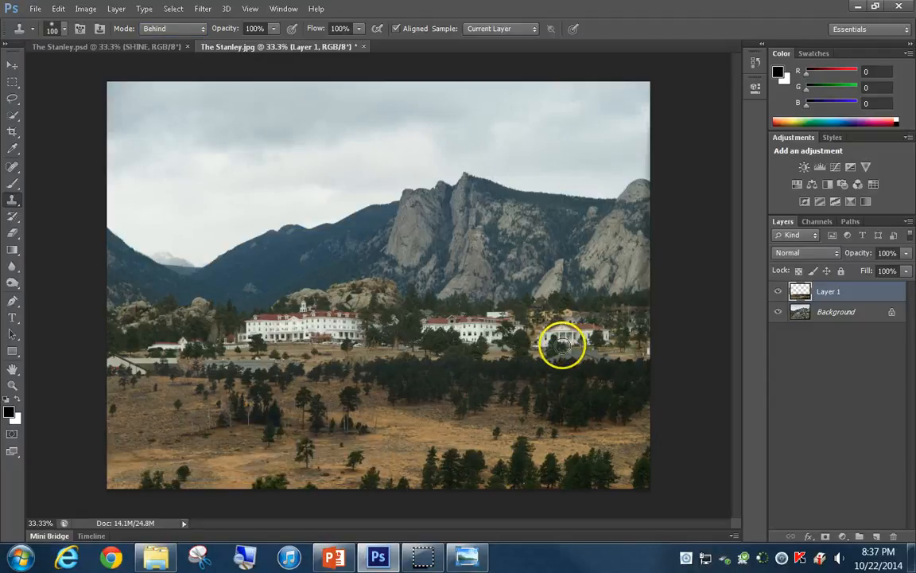
click(562, 346)
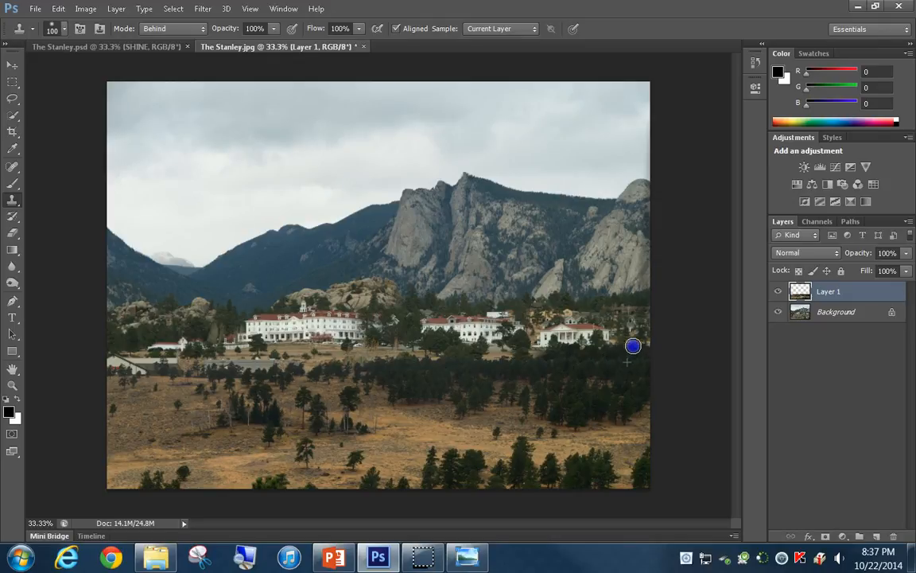
Clone more trees behind Layer 1's upper edge to cover the grey roofs and buildings below and left of the main hotel
mouse_move(577, 410)
mouse_down()
mouse_move(415, 486)
mouse_move(360, 475)
mouse_move(312, 402)
mouse_move(468, 376)
mouse_move(444, 379)
mouse_move(454, 360)
mouse_move(437, 355)
mouse_up()
mouse_move(268, 366)
mouse_down()
mouse_move(276, 349)
mouse_move(323, 362)
mouse_move(438, 352)
mouse_move(427, 358)
mouse_up()
drag(274, 348, 273, 348)
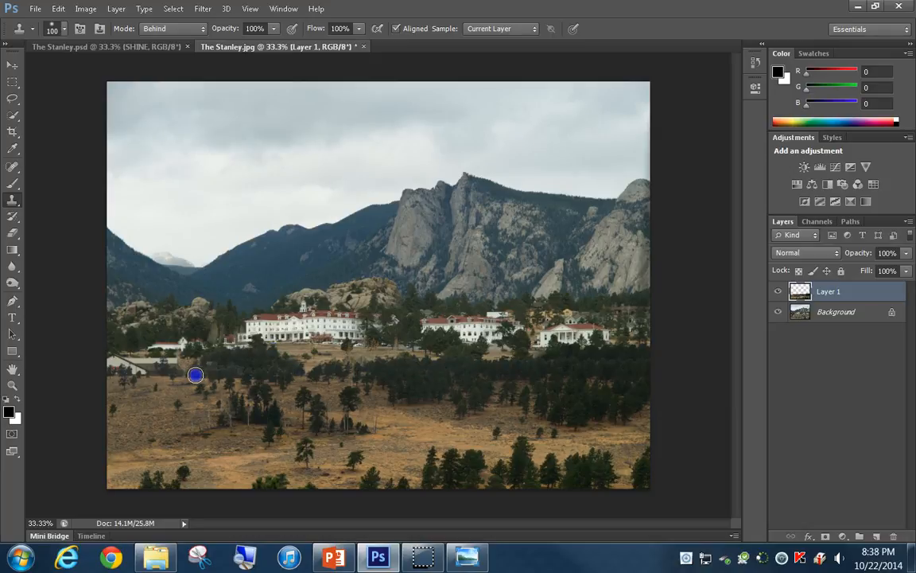
alt+click(424, 403)
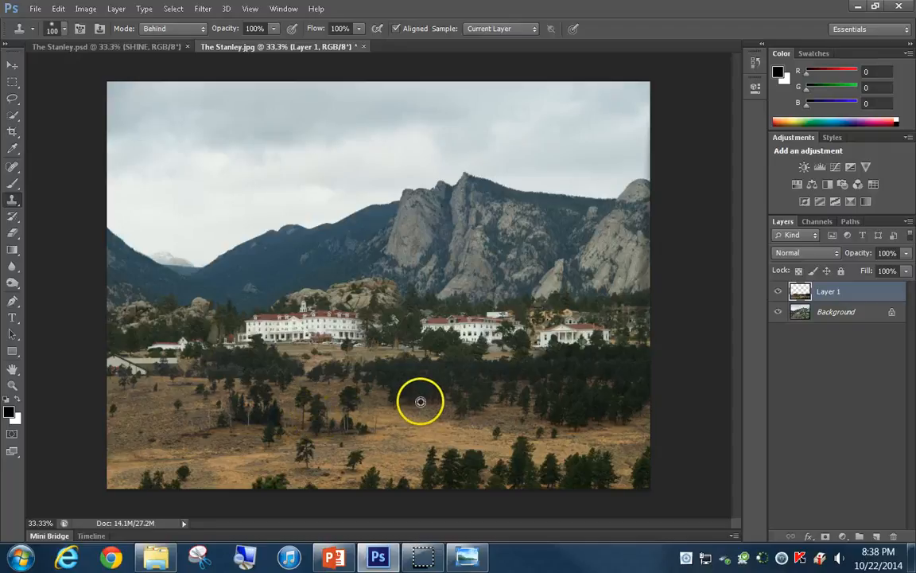
alt+click(148, 382)
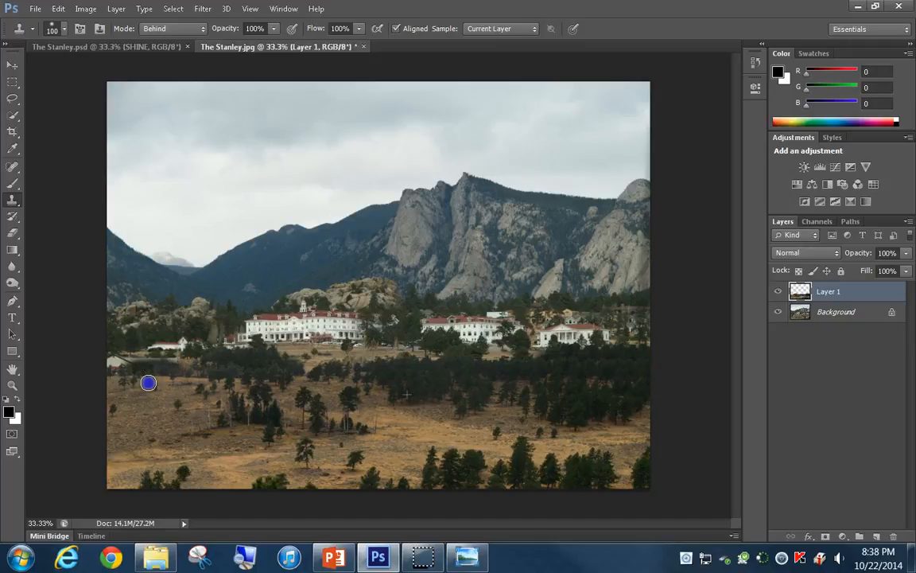
drag(102, 376, 153, 365)
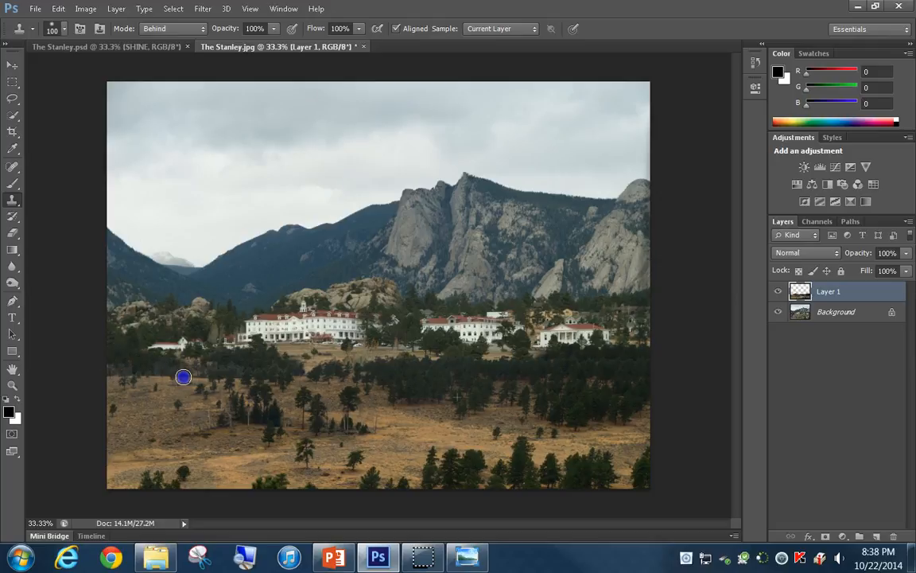
drag(180, 384, 180, 384)
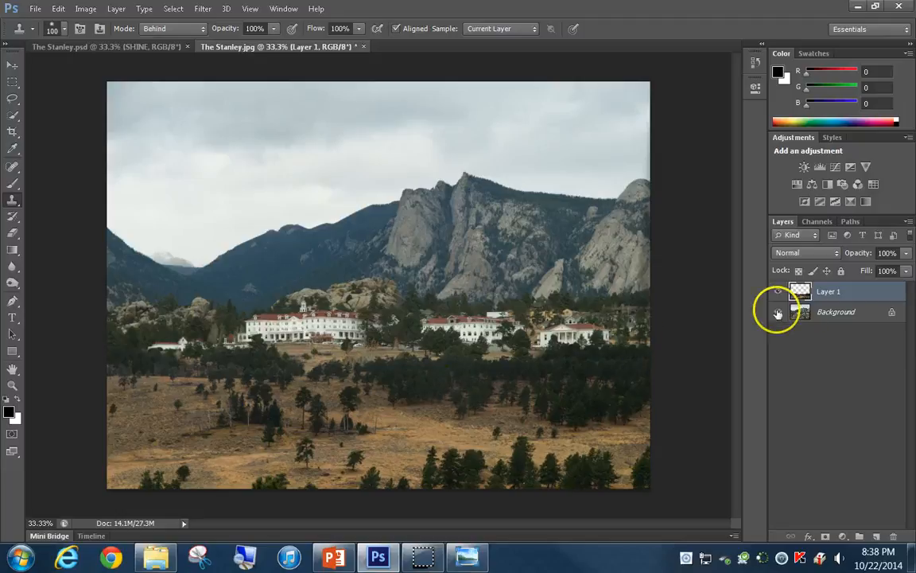
Apply a Levels adjustment to the Background layer with the white input level set to 245
click(830, 313)
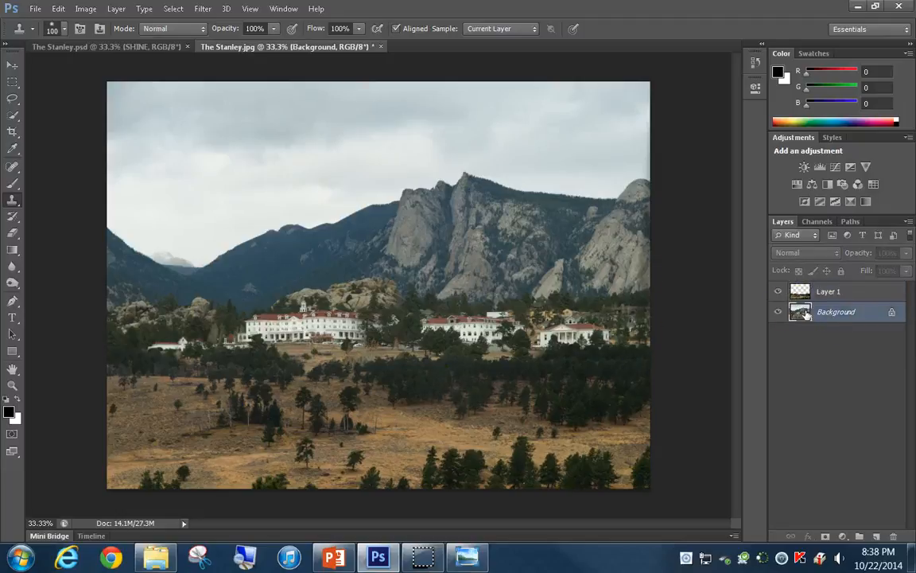
click(84, 10)
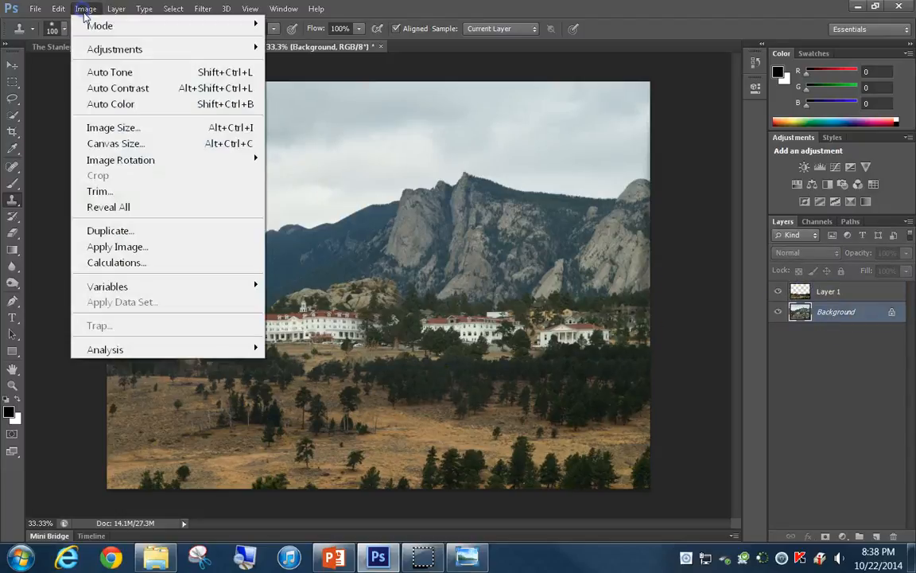
click(89, 49)
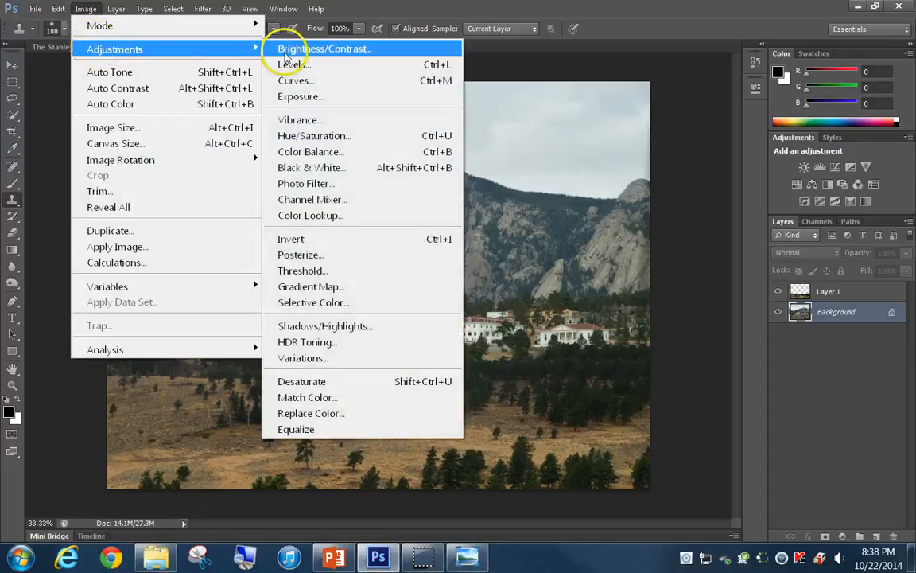
click(283, 63)
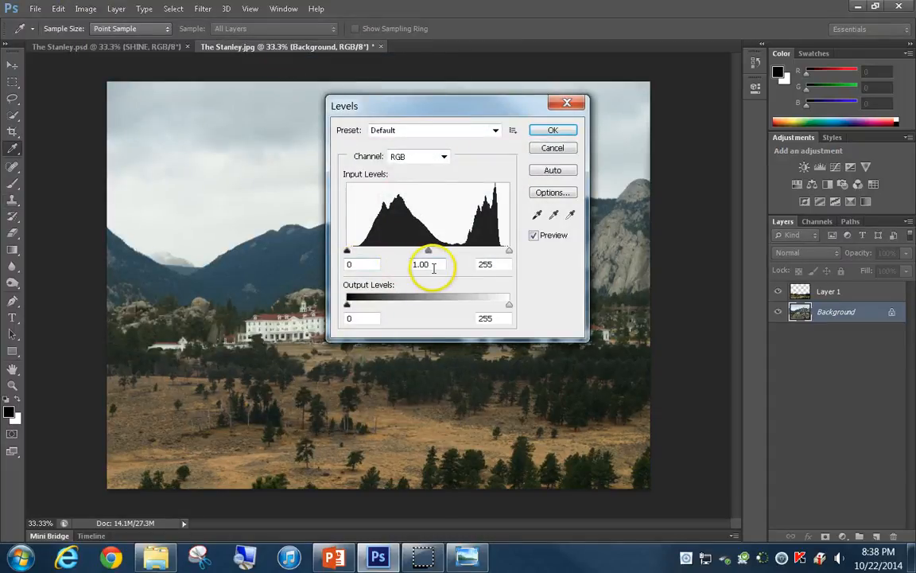
drag(509, 263, 445, 267)
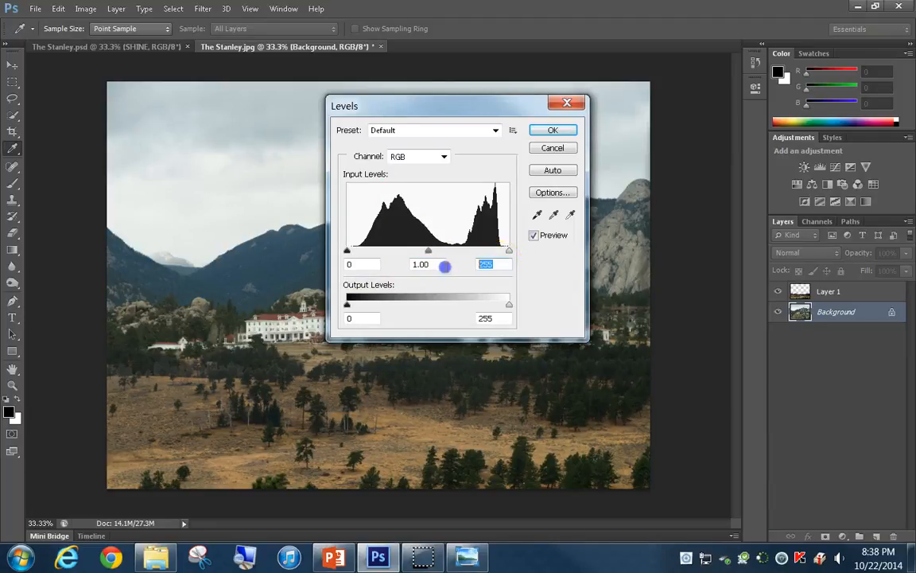
text(245)
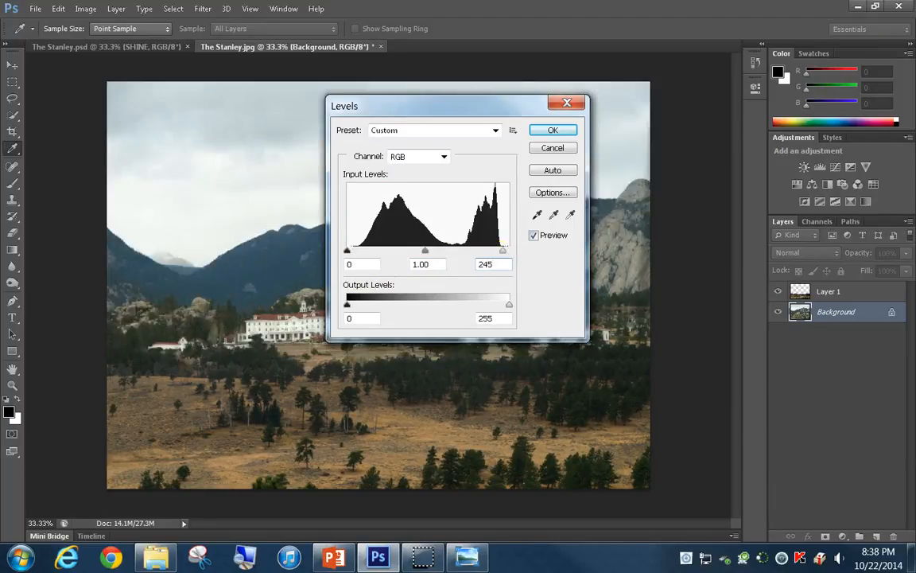
click(369, 283)
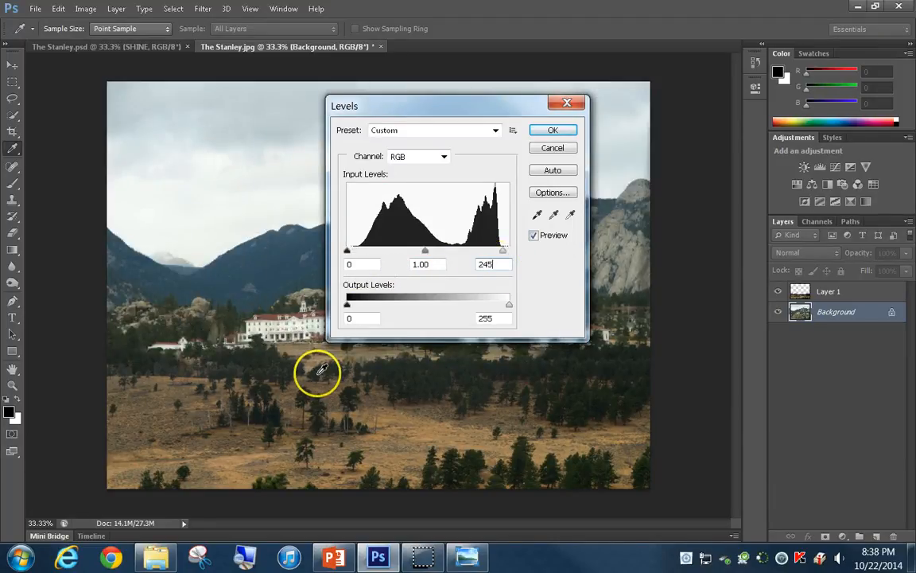
click(560, 131)
key(s)
alt+click(598, 273)
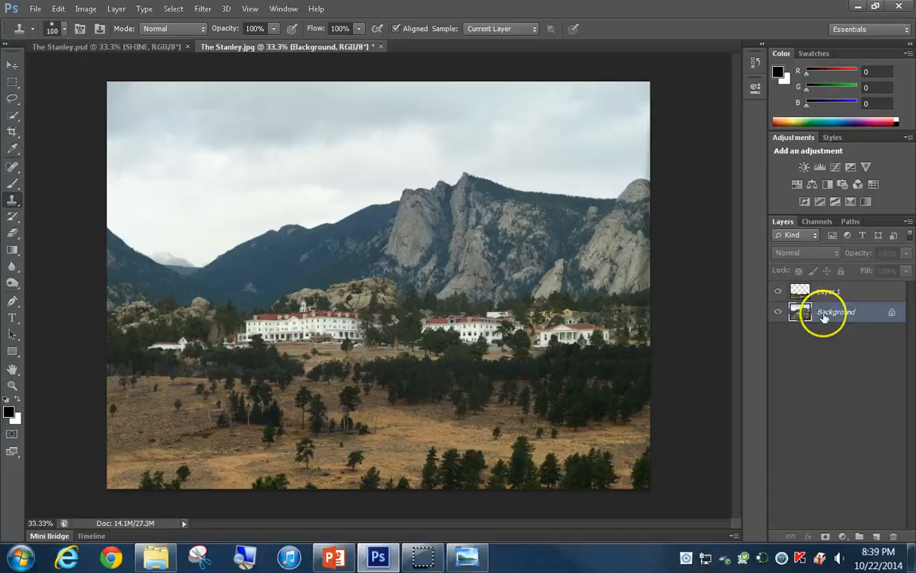
Apply a Hue/Saturation adjustment to the Background layer with saturation 40
click(92, 10)
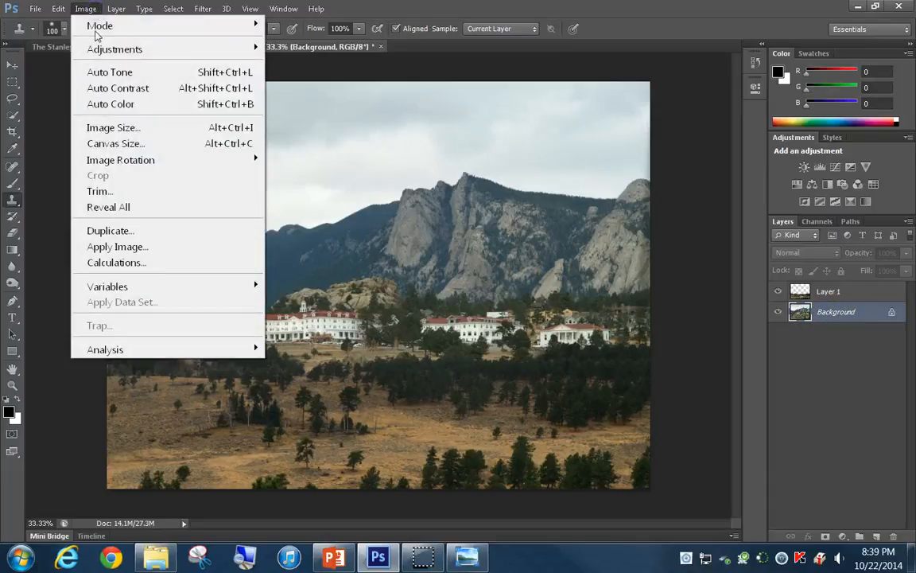
mouse_move(151, 48)
click(317, 140)
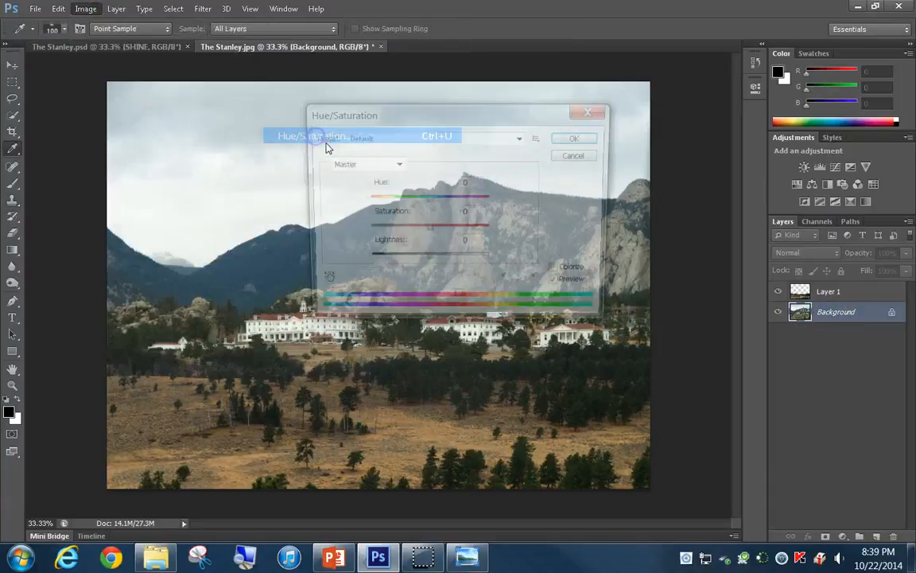
click(444, 214)
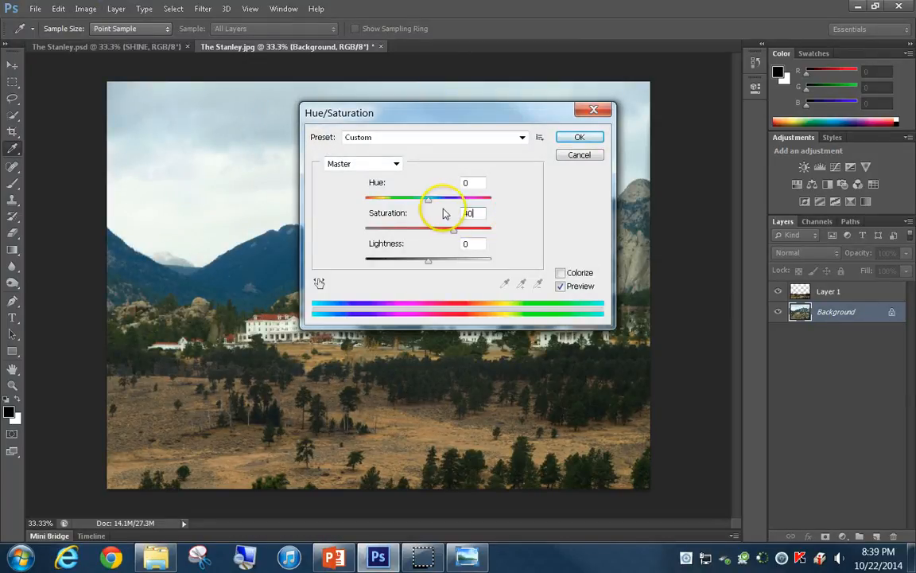
click(581, 138)
key(s)
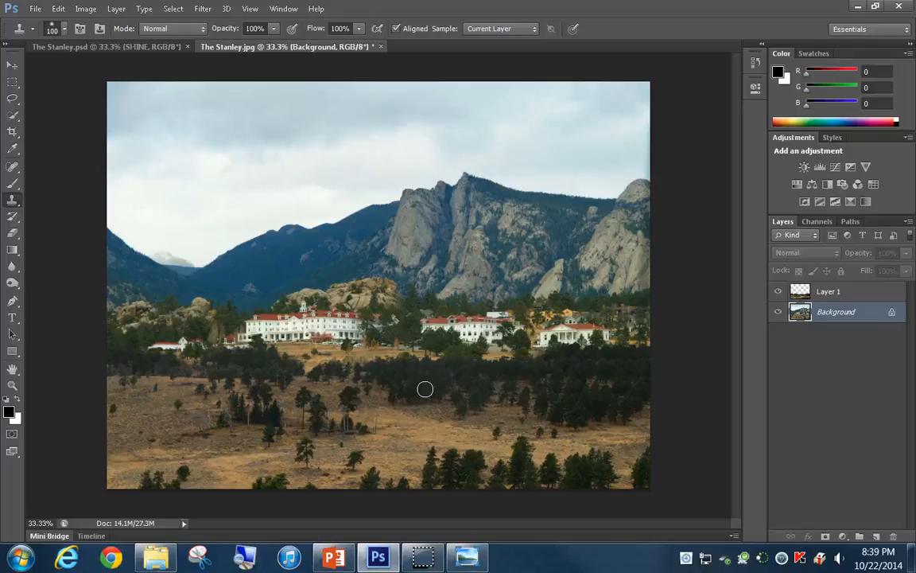
Apply another Hue/Saturation adjustment to Layer 1 with saturation 40
click(835, 296)
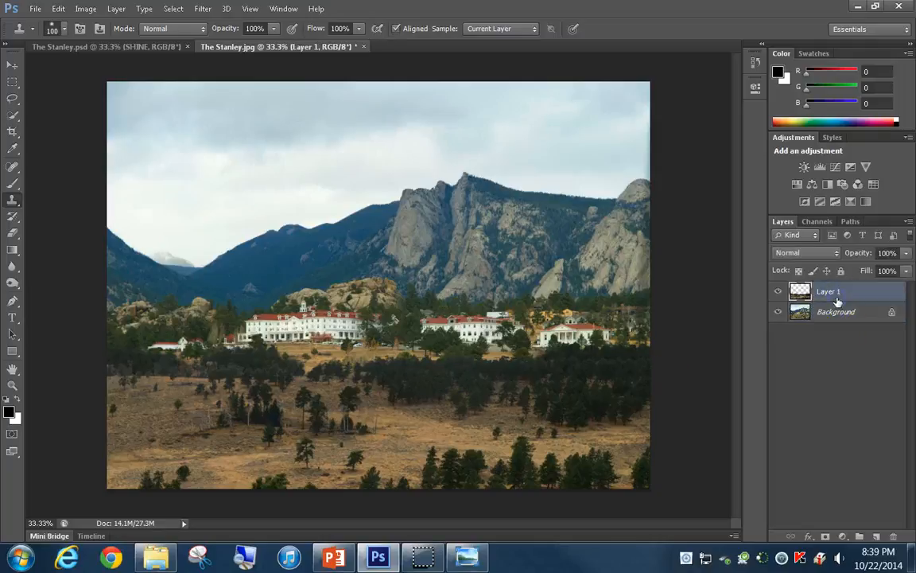
click(86, 9)
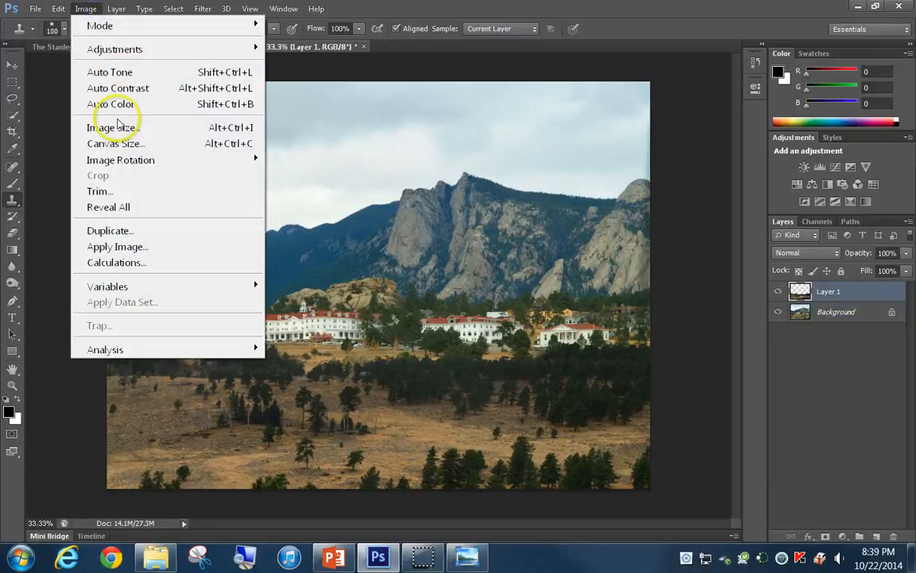
mouse_move(144, 50)
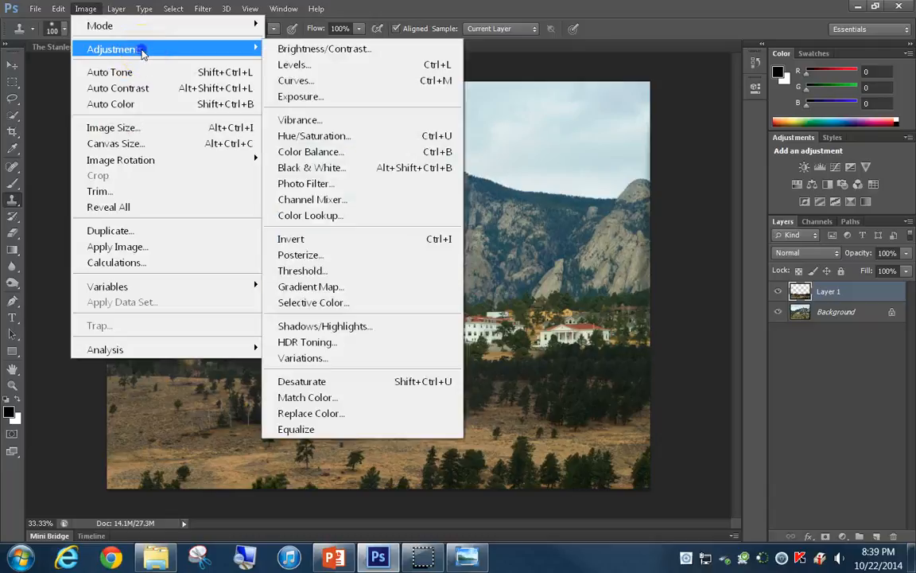
click(326, 135)
click(470, 213)
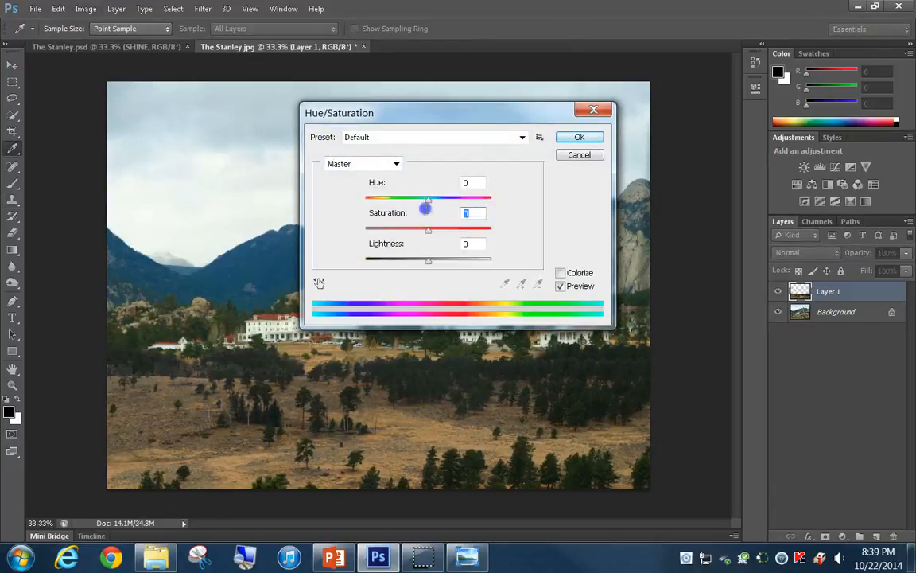
click(461, 181)
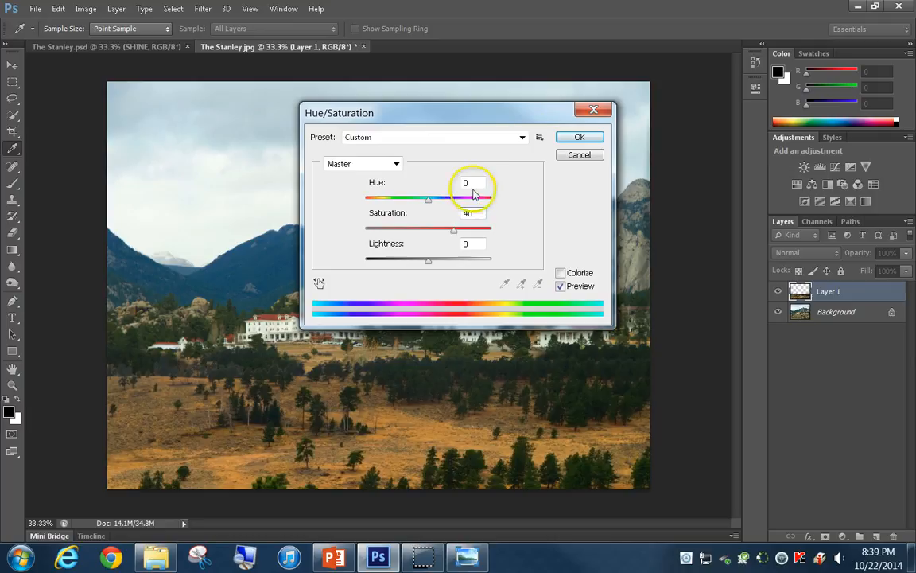
click(579, 137)
key(s)
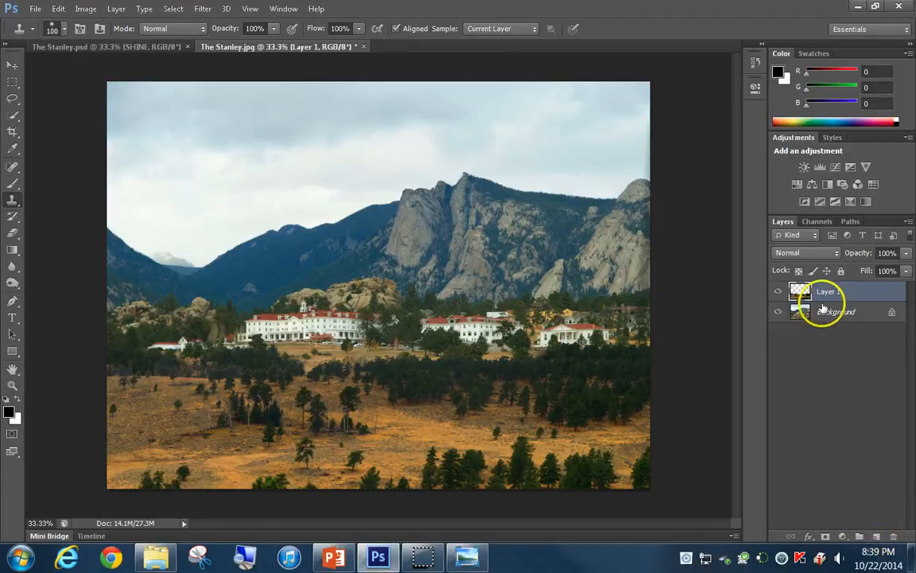
Add a black-to-transparent linear gradient down from the upper sky on a new layer named Moodiness, blended in Overlay mode
click(875, 538)
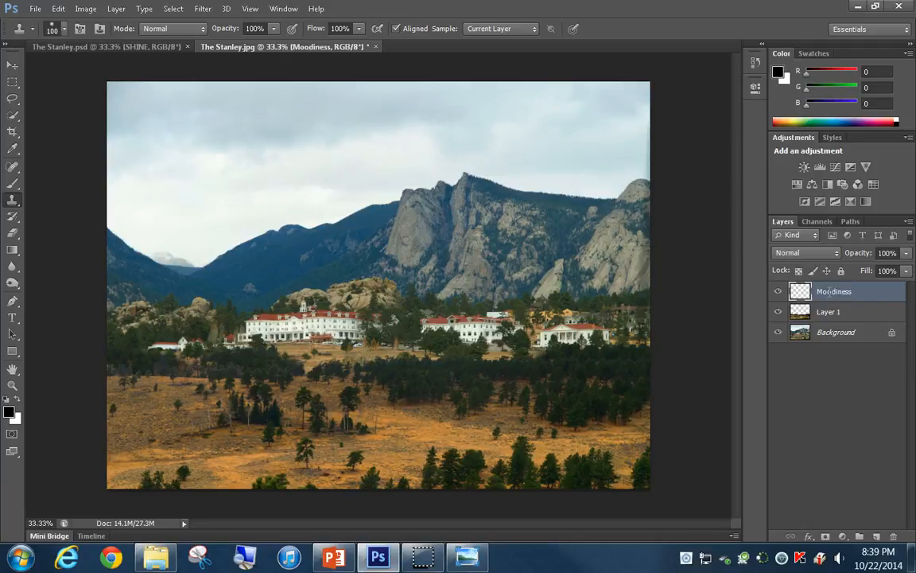
click(11, 250)
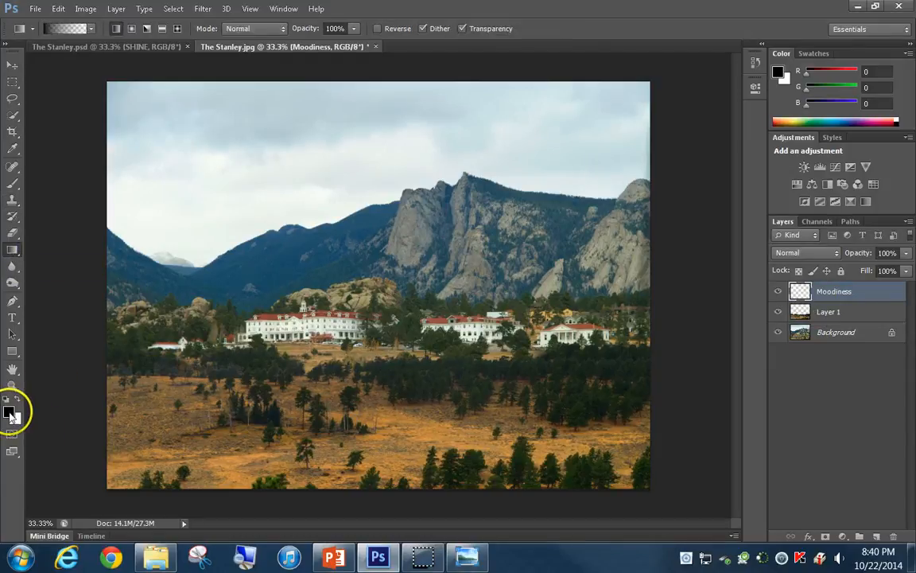
click(68, 30)
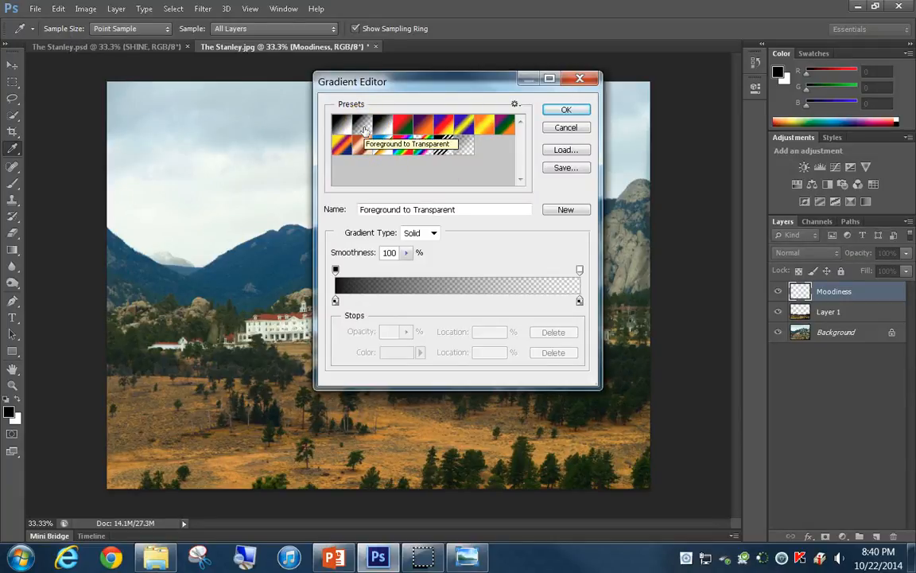
click(565, 112)
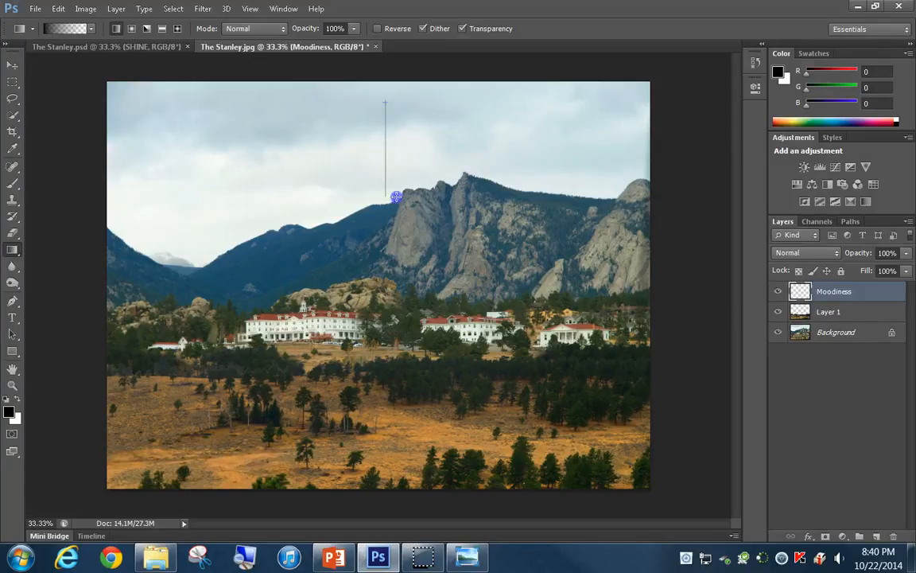
drag(396, 195, 395, 196)
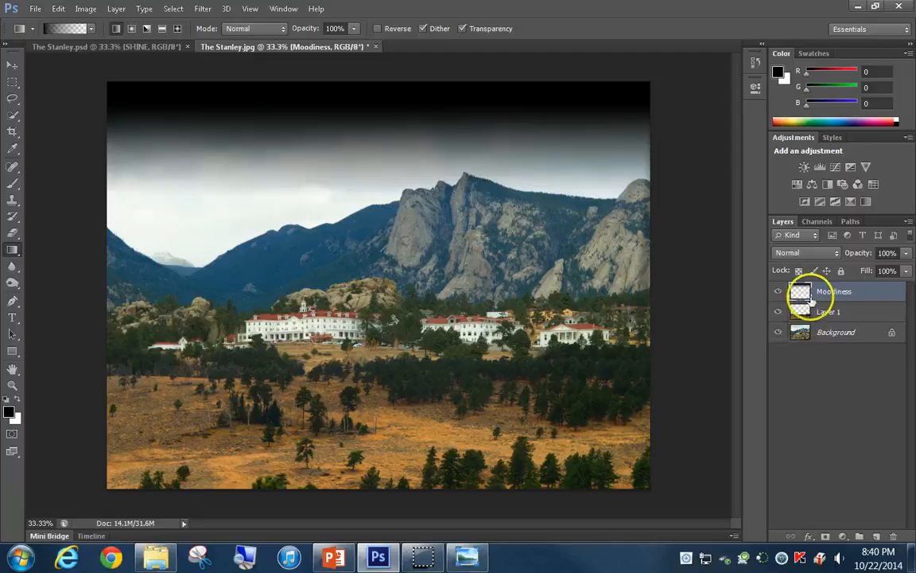
click(837, 253)
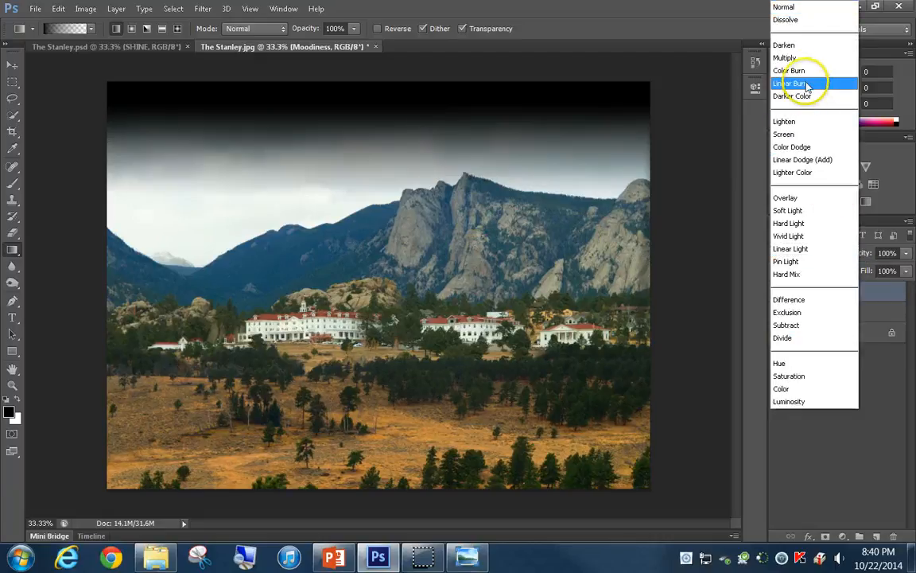
click(815, 199)
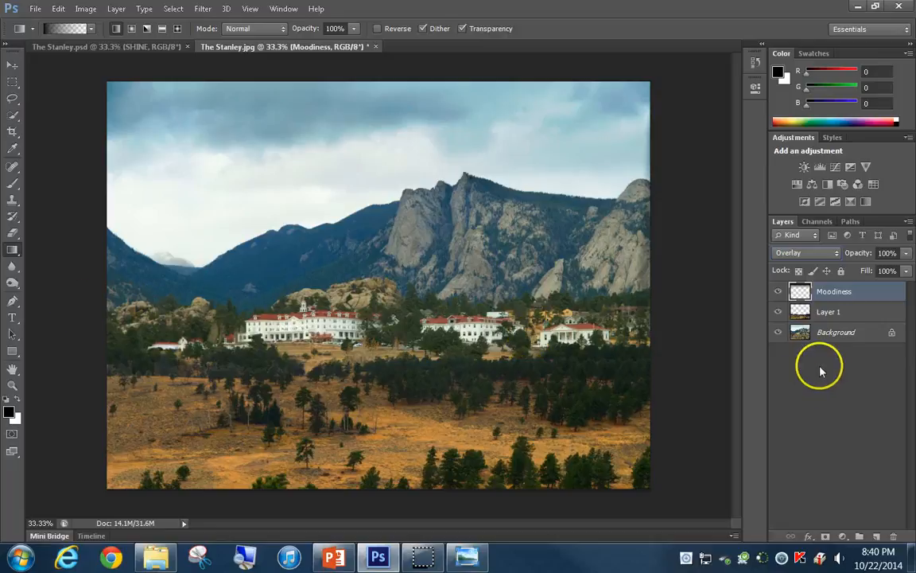
Darken the Background layer's upper sky and the band around the hotel with the Burn tool at 50% exposure on midtones
click(830, 337)
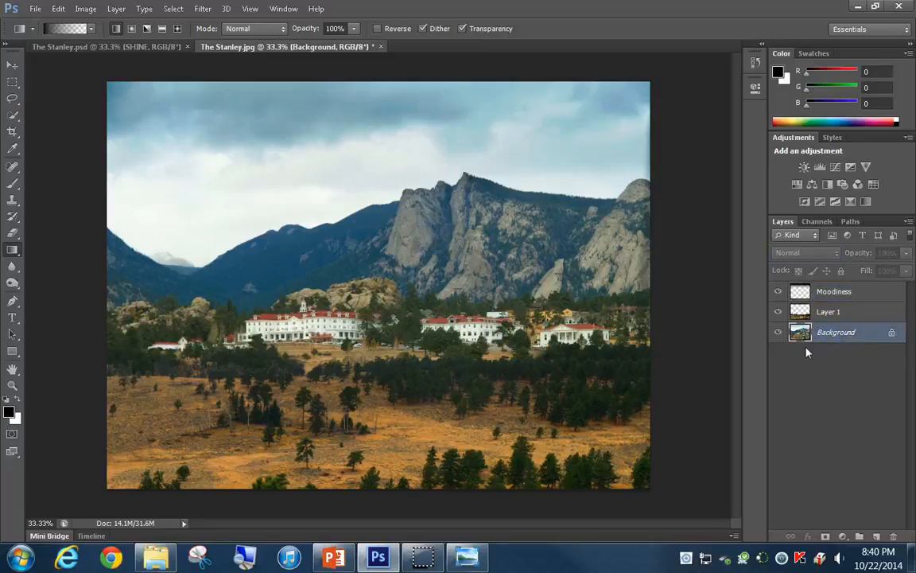
click(13, 283)
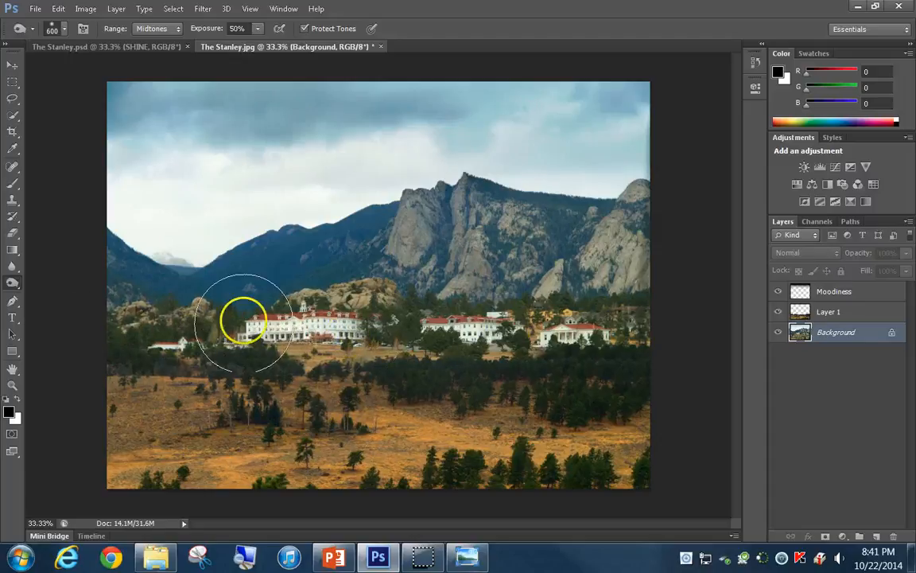
drag(94, 110, 653, 114)
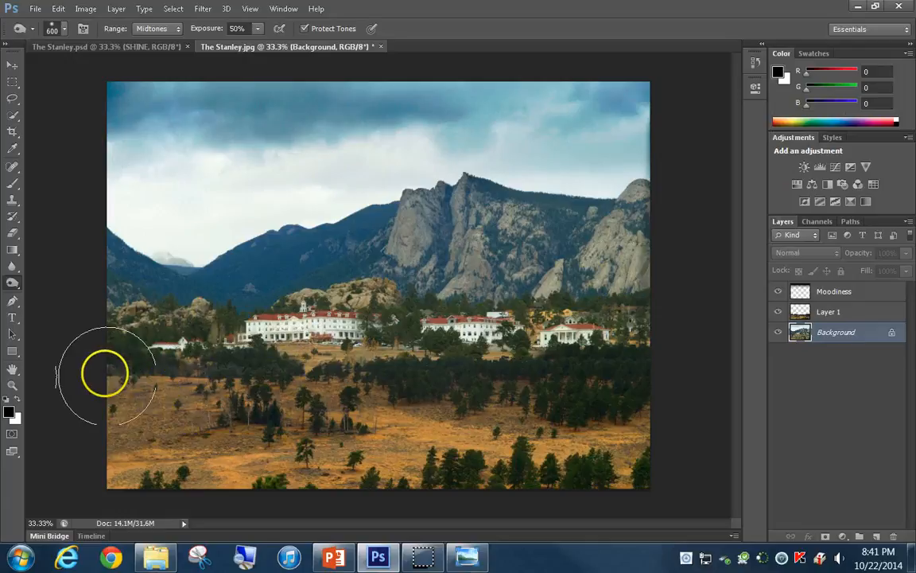
drag(109, 331, 677, 329)
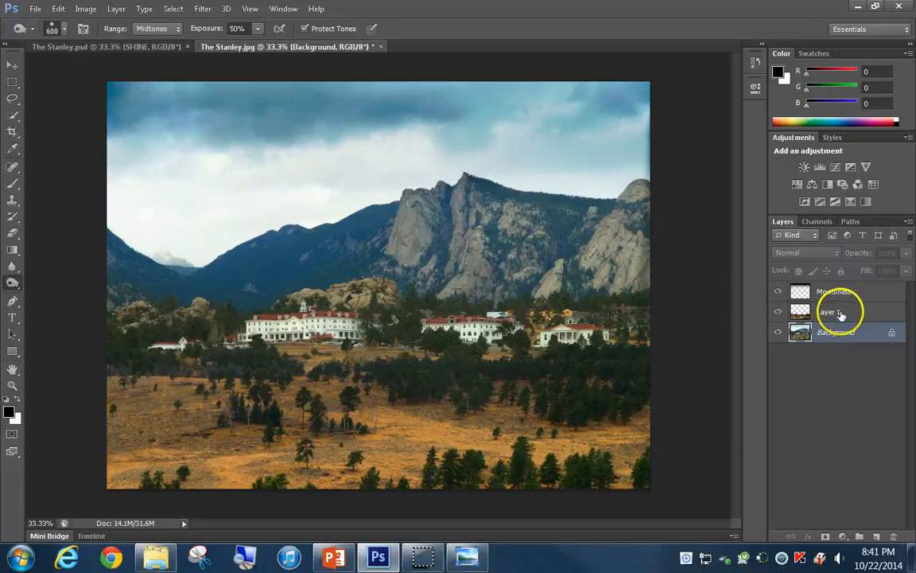
Convert Layer 1 and the Background layer together into one smart object and rename it Background
shift+click(847, 316)
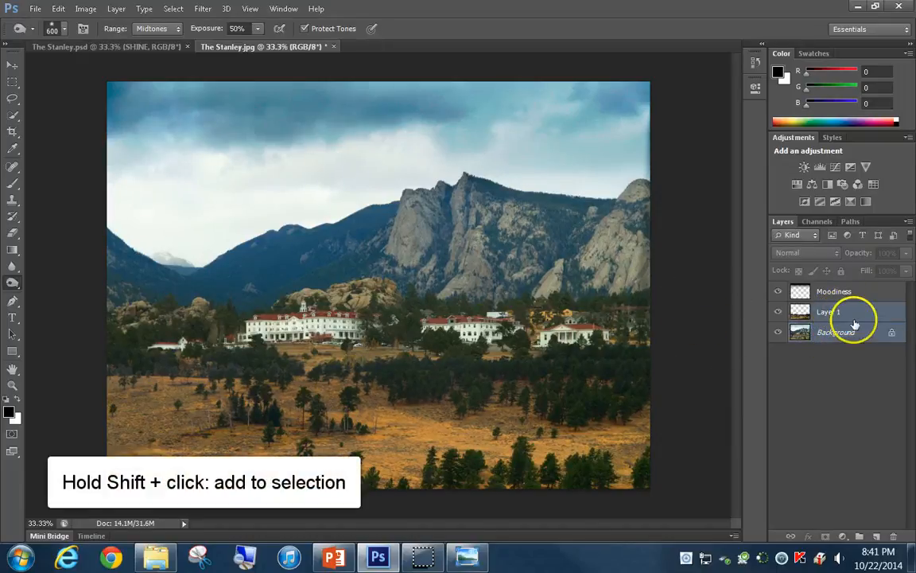
right_click(859, 313)
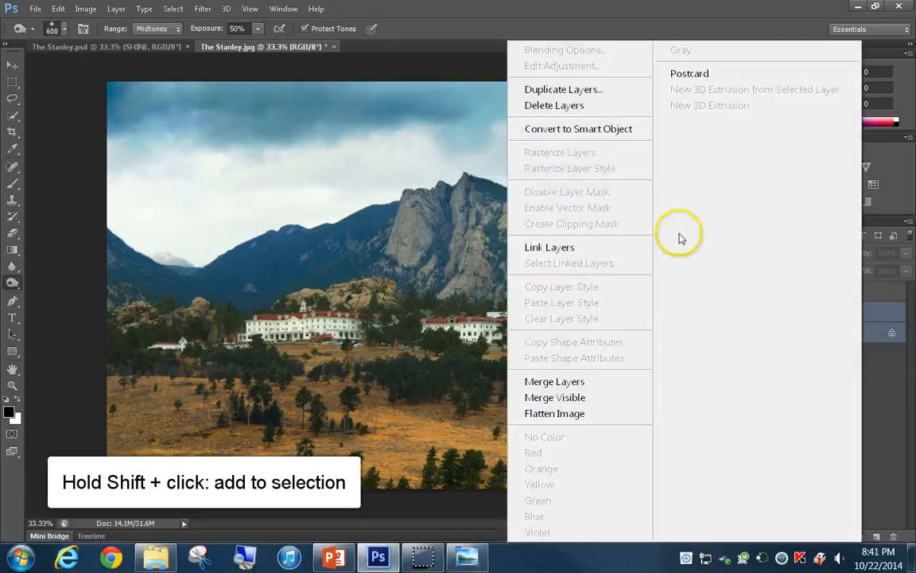
click(578, 129)
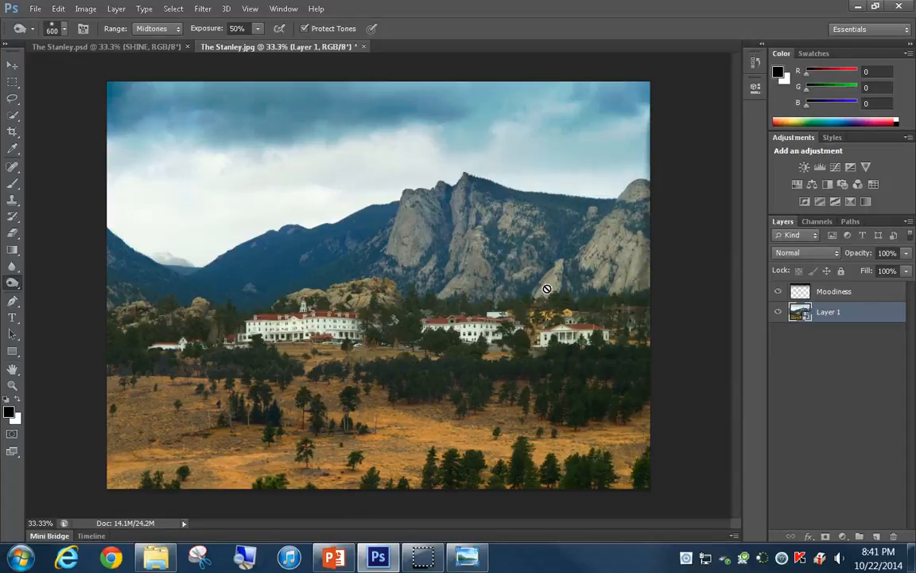
click(831, 313)
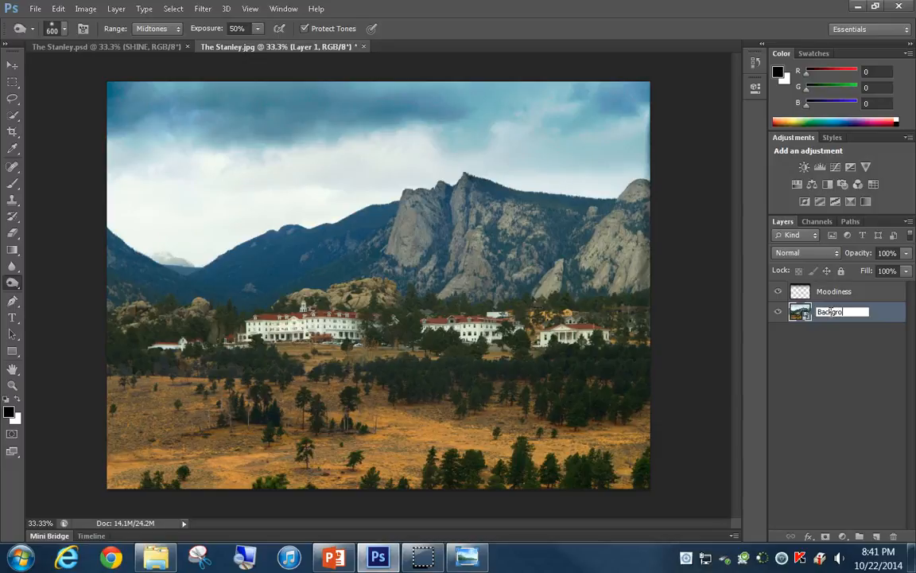
key(Return)
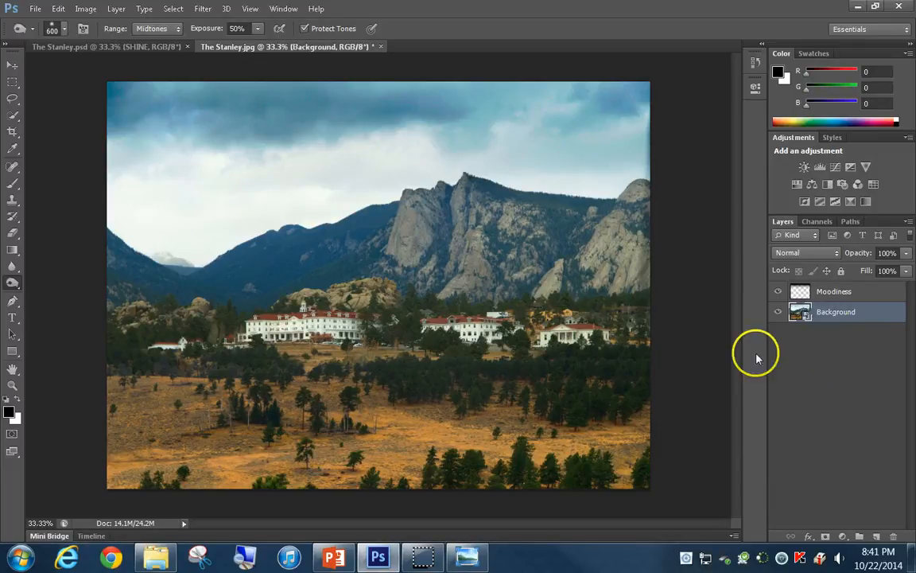
Sharpen the Background smart object with Unsharp Mask at amount 200%, radius 1.0 pixels and threshold 0
click(209, 13)
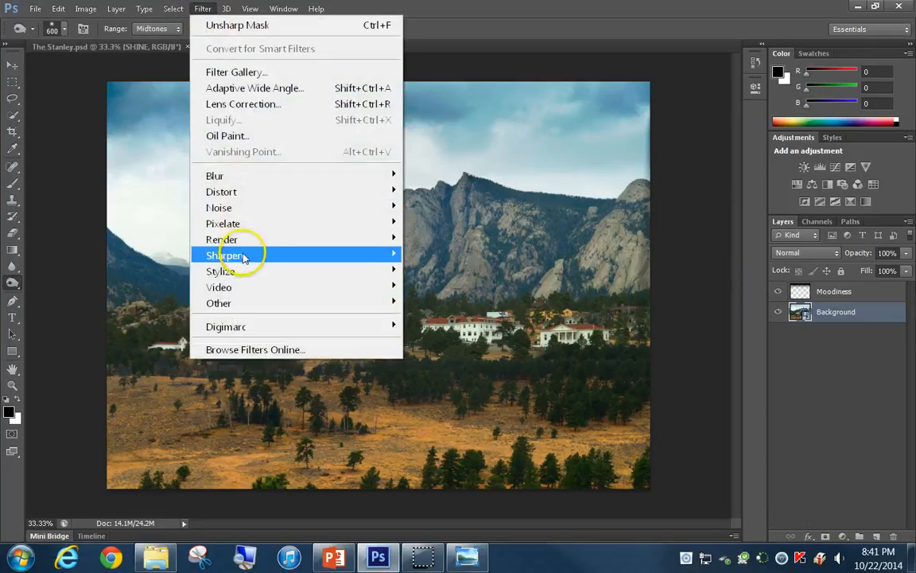
mouse_move(242, 256)
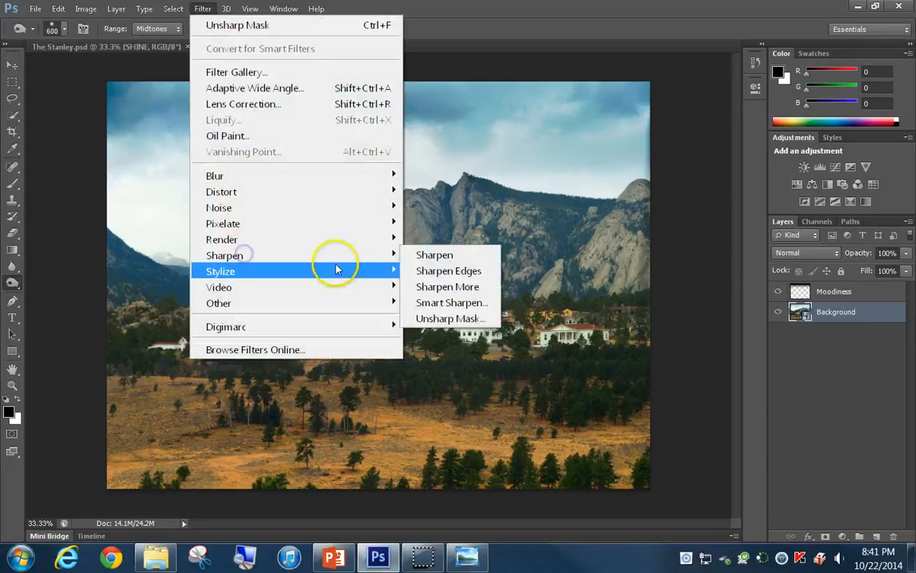
click(443, 318)
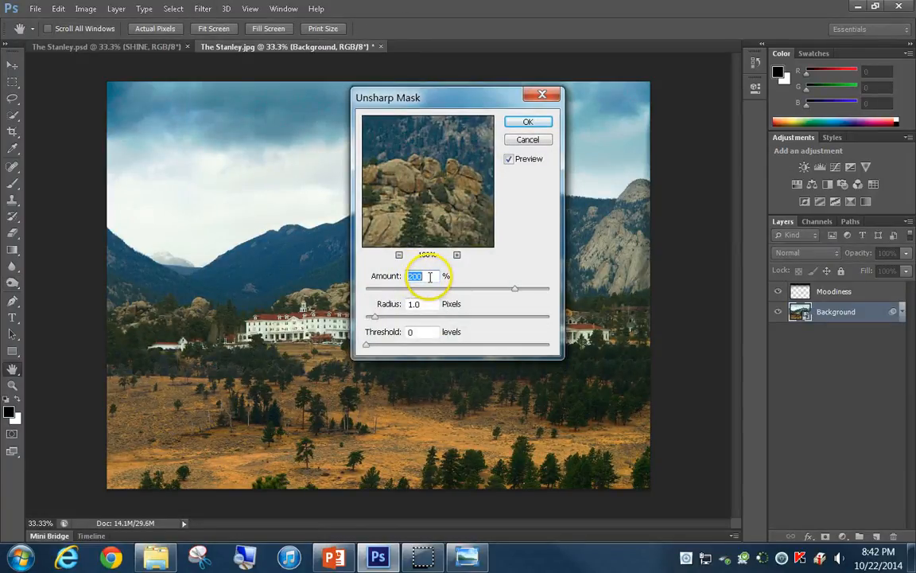
drag(431, 276, 398, 277)
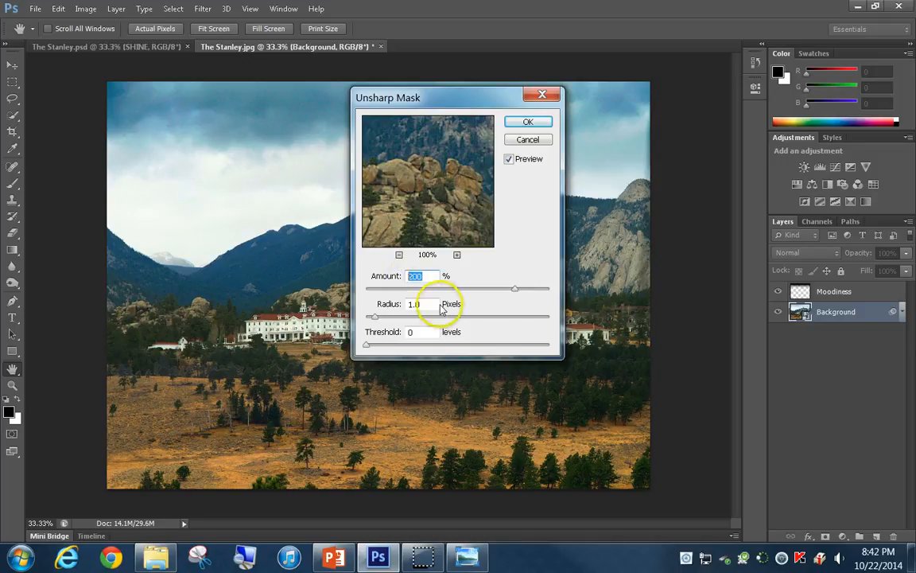
click(527, 122)
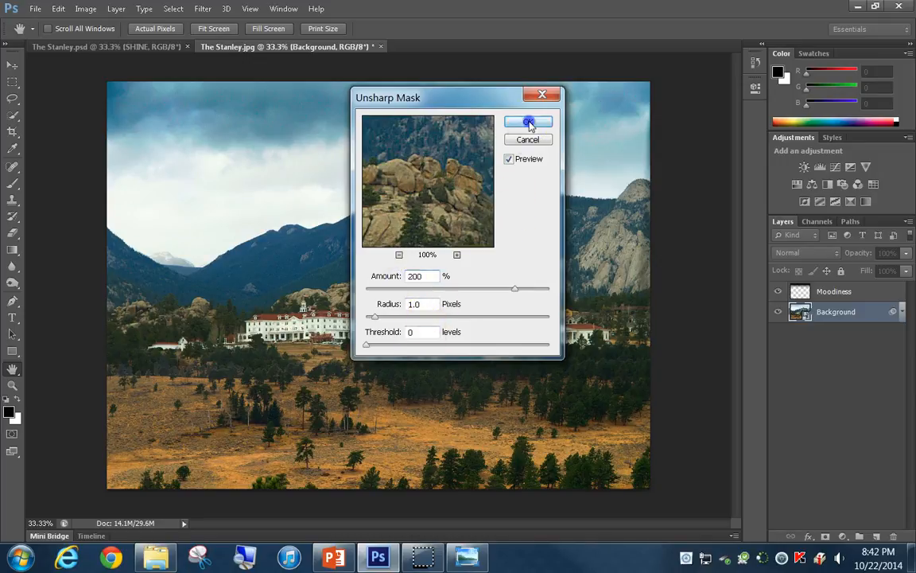
key(o)
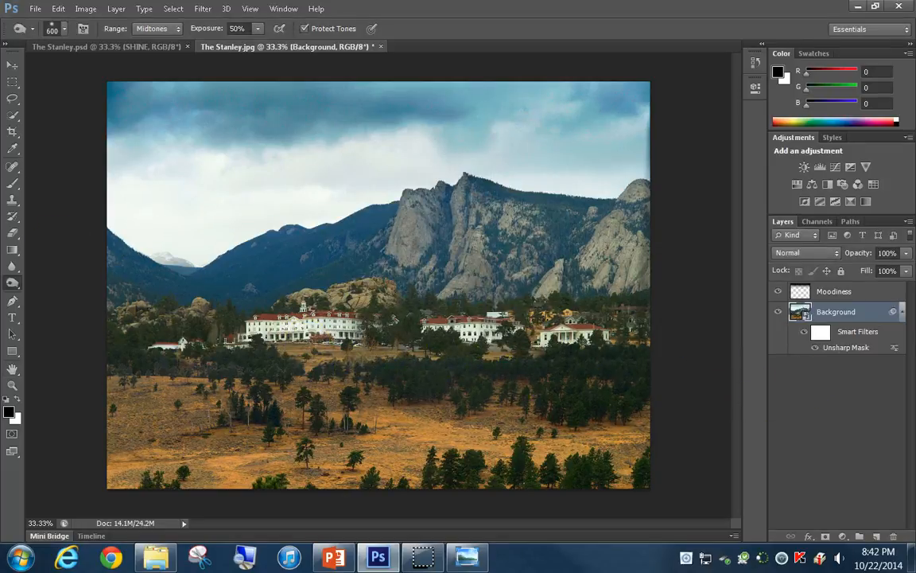
Crop strips off the image's upper and lower edges with Delete Cropped Pixels turned off
click(13, 133)
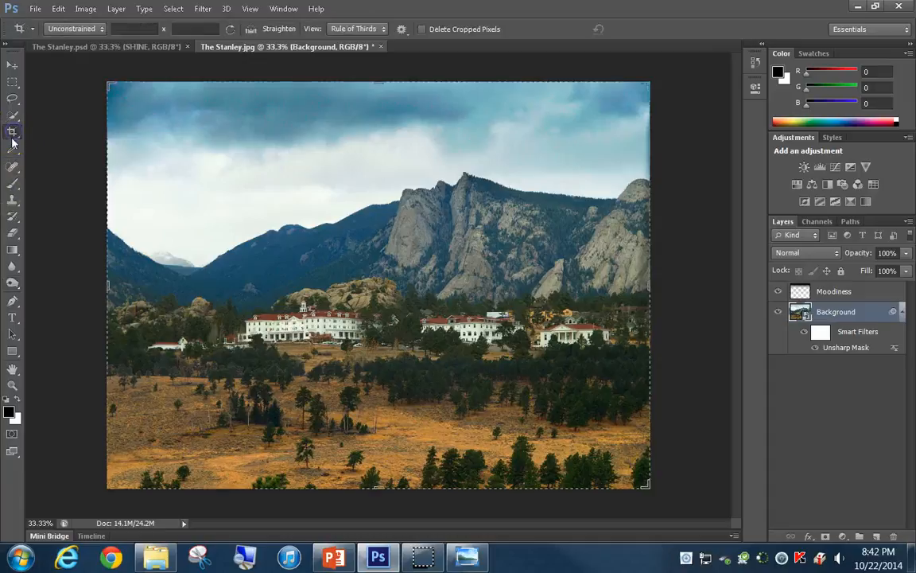
click(423, 32)
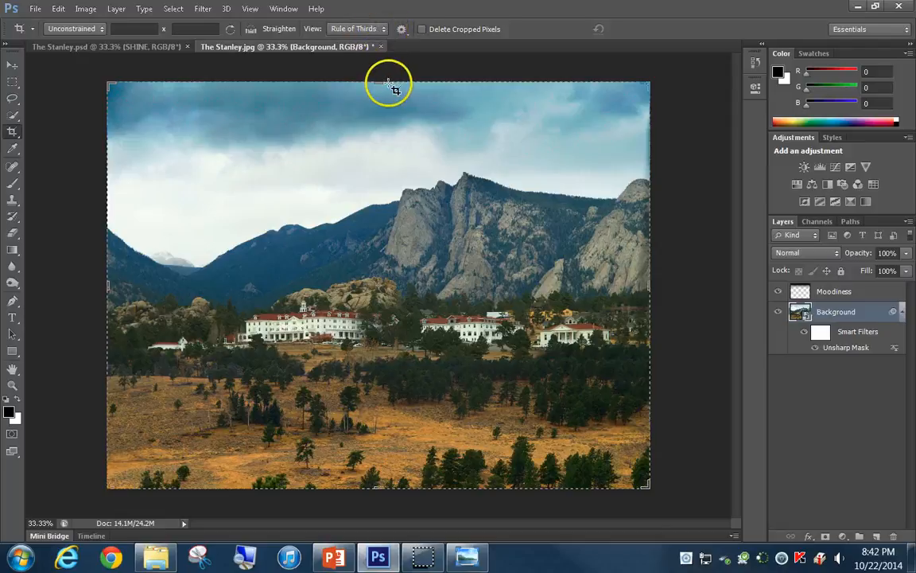
drag(379, 81, 380, 97)
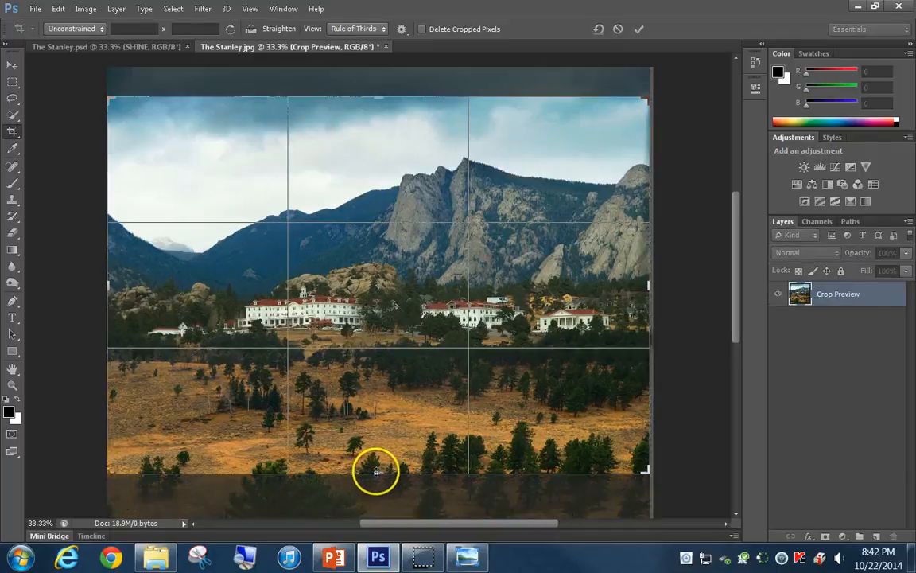
drag(375, 471, 387, 455)
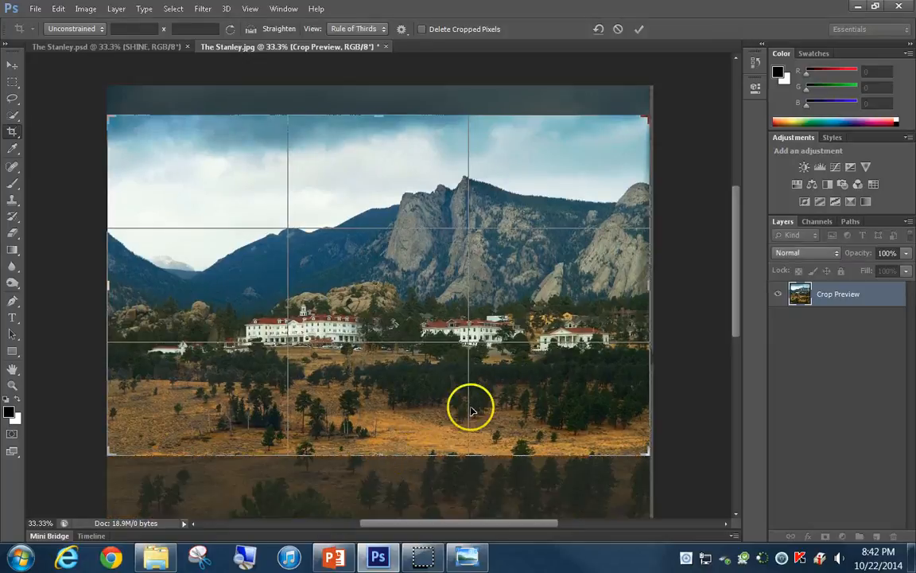
click(643, 30)
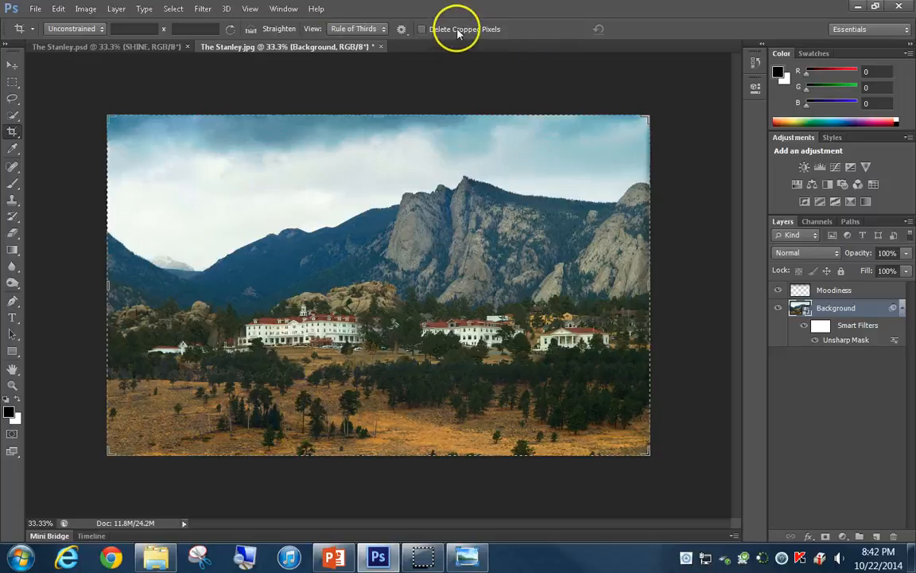
Shift the Background layer down inside the cropped canvas so more sky and less foreground field shows
click(14, 67)
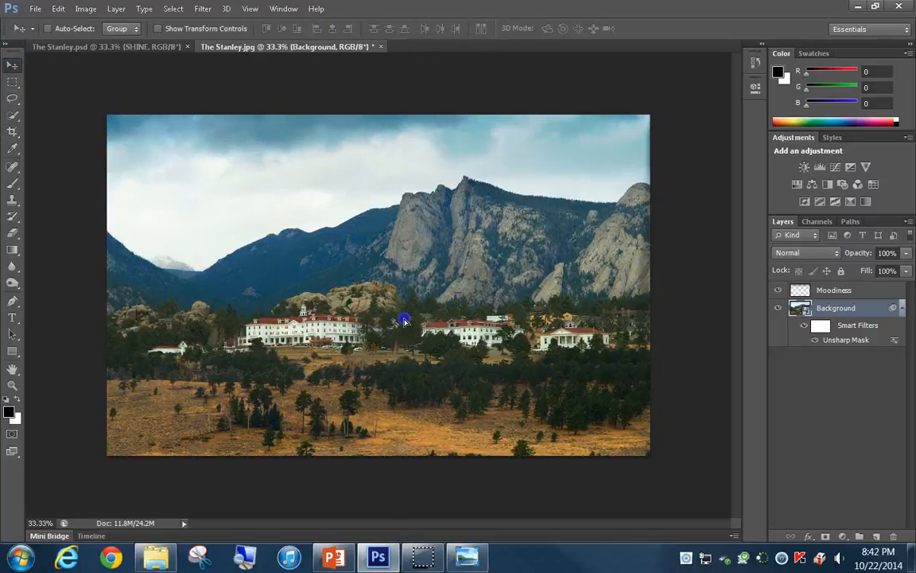
mouse_move(404, 320)
mouse_down()
mouse_move(417, 338)
mouse_move(403, 352)
mouse_move(410, 363)
mouse_move(410, 326)
mouse_up()
drag(411, 323, 407, 314)
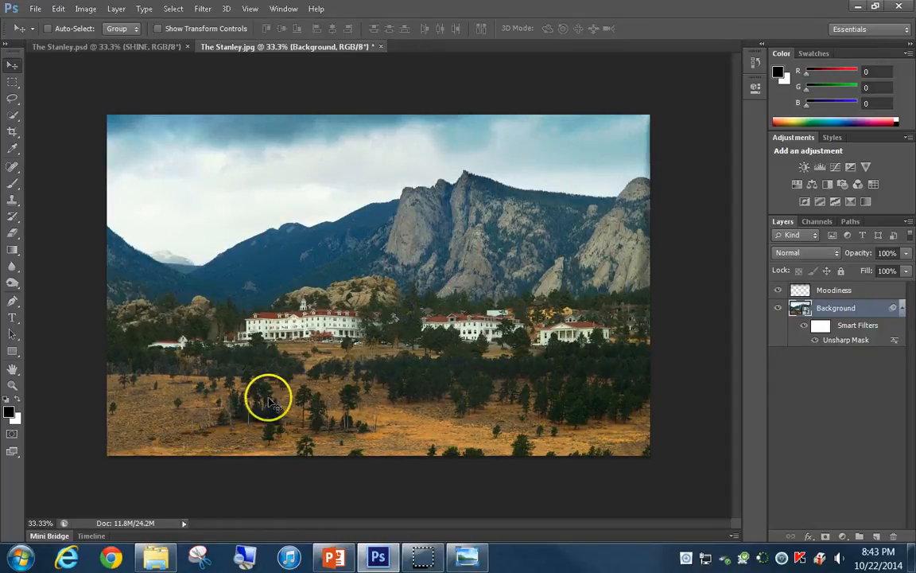
click(410, 317)
drag(410, 316, 411, 341)
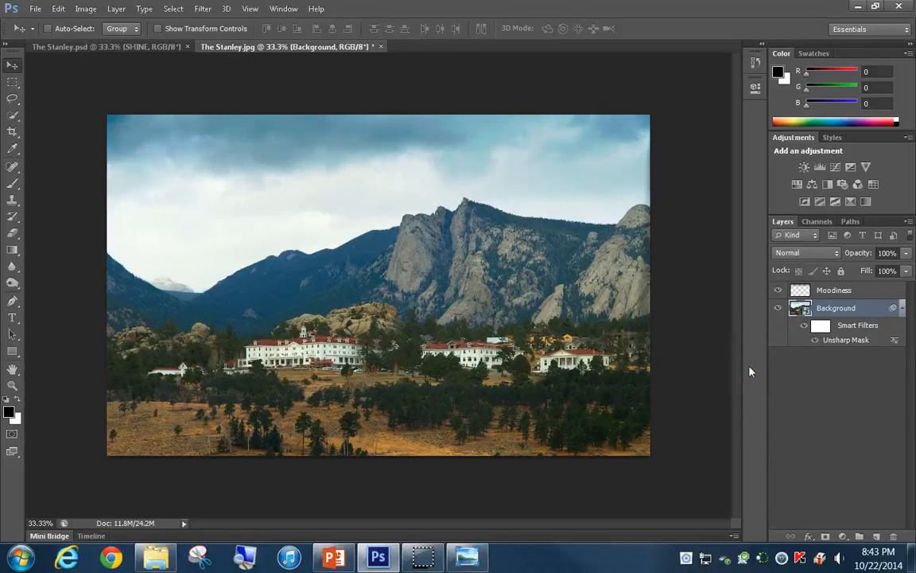
Set the Type tool's font size to 220 pt and its text colour to black (000000)
click(14, 318)
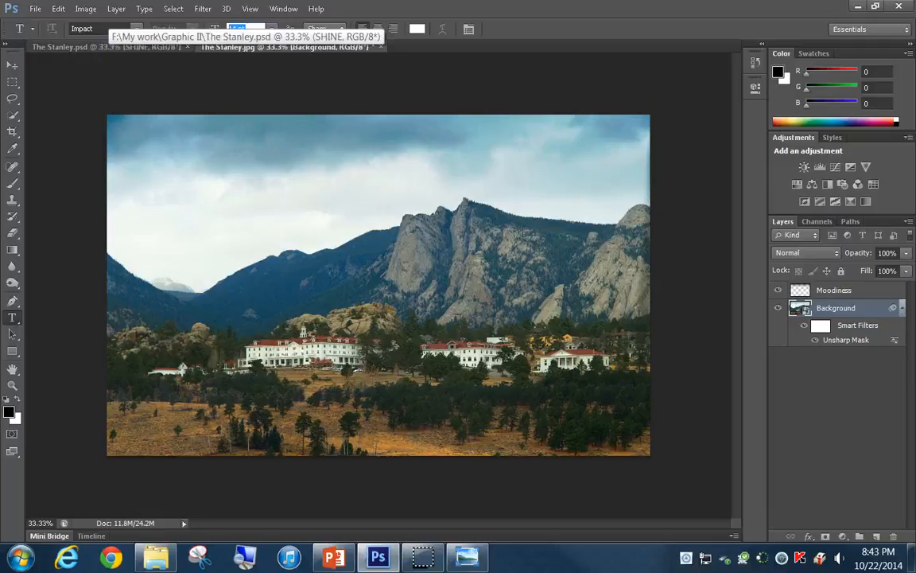
text(220)
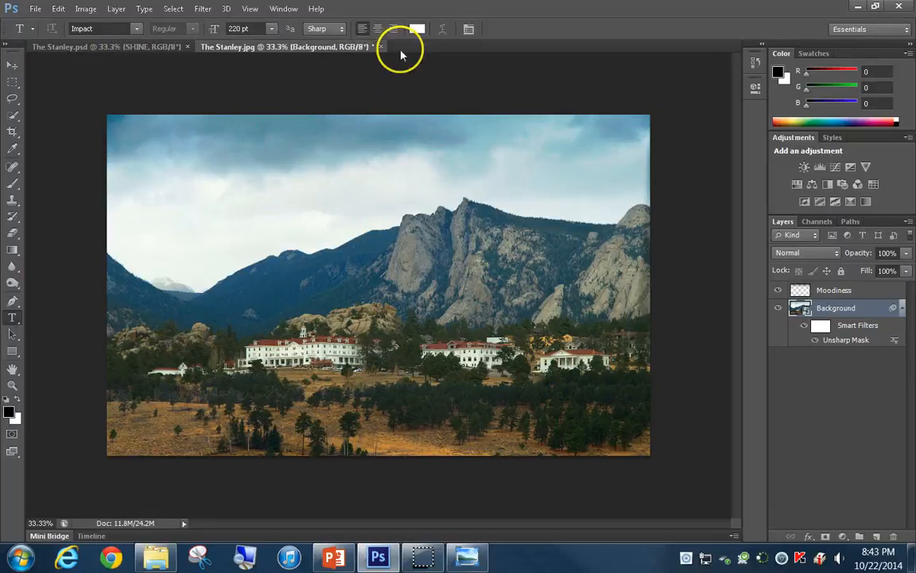
click(420, 30)
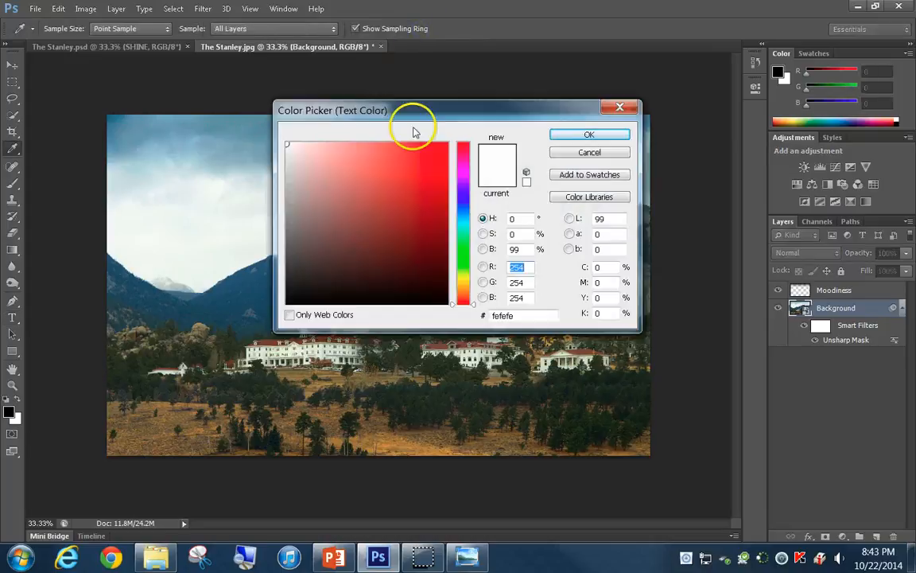
drag(328, 199, 450, 305)
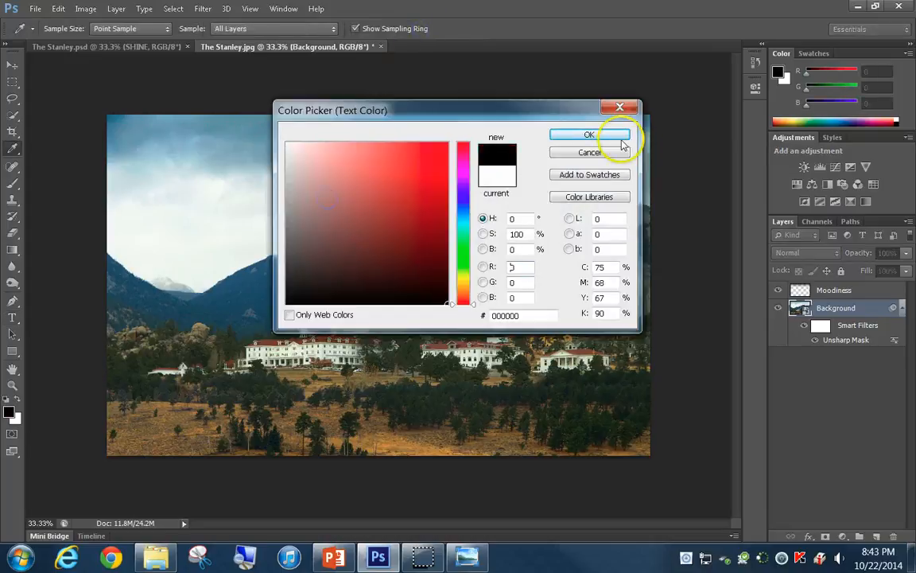
click(588, 135)
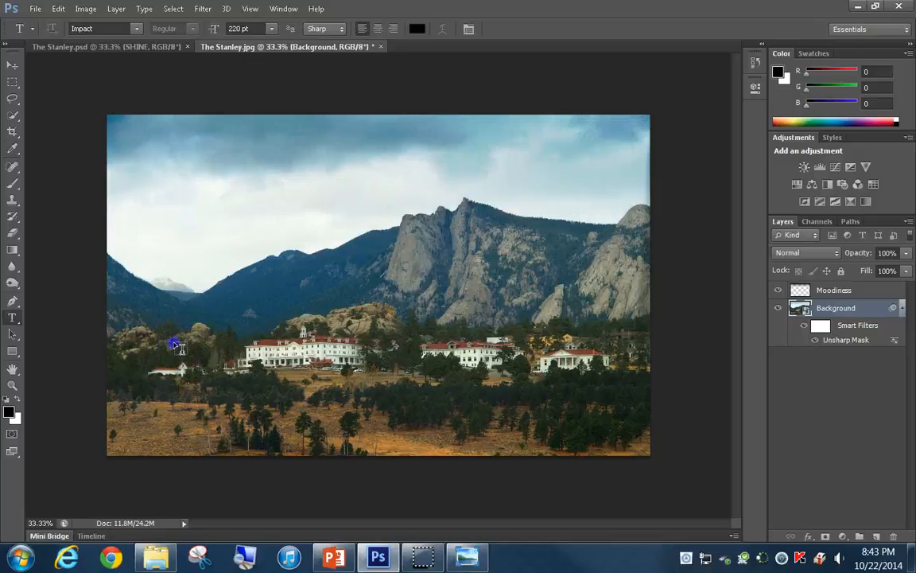
Add the title text SHINE in 220 pt Impact and shift it left to centre it across the photo
click(229, 370)
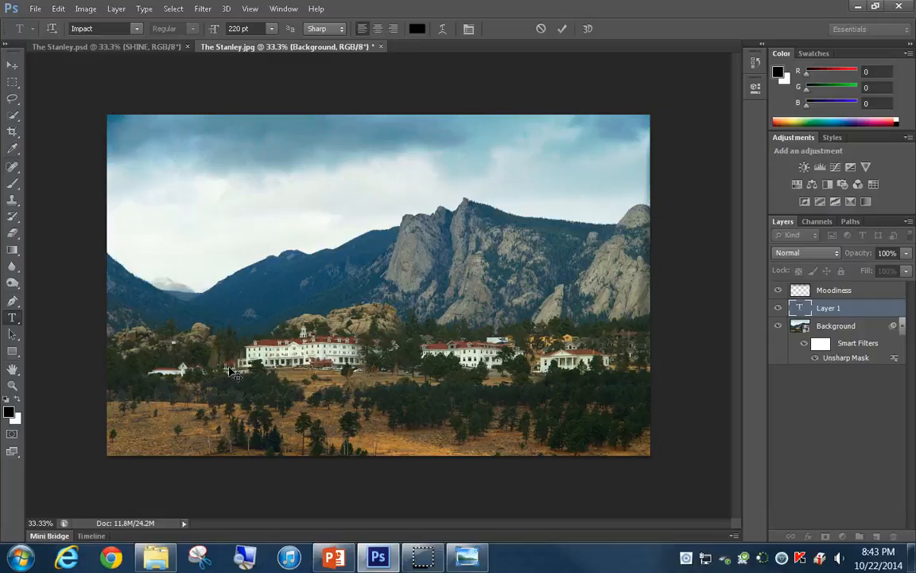
text(SHINE)
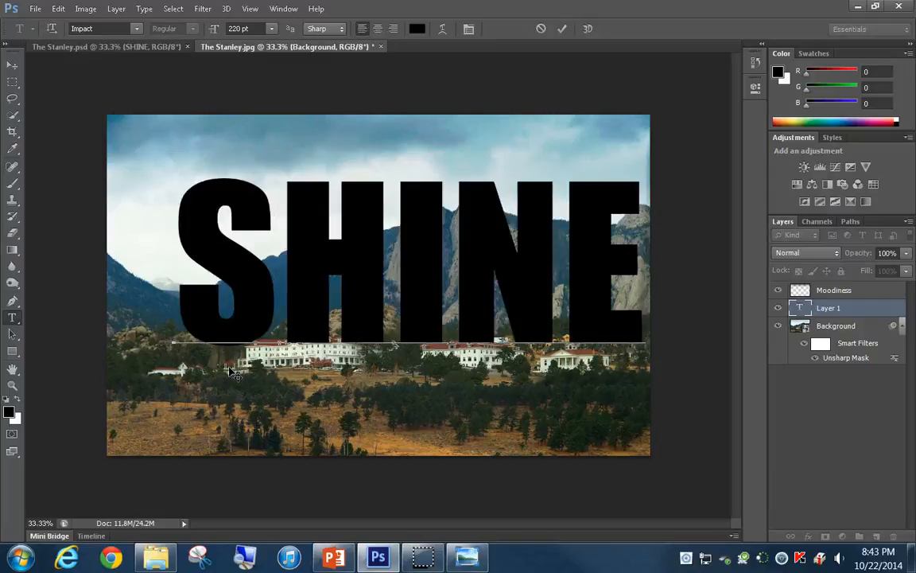
key(ctrl+Return)
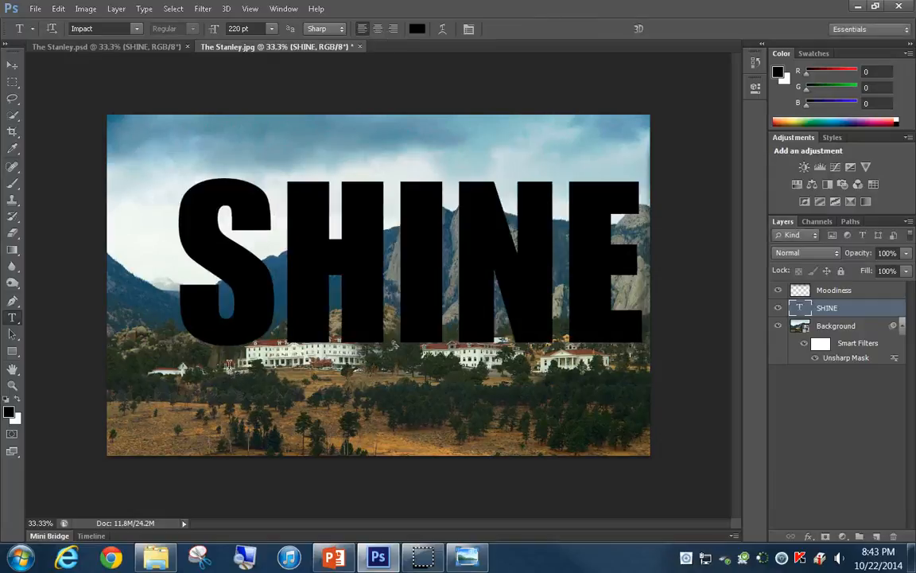
click(11, 65)
drag(354, 268, 333, 263)
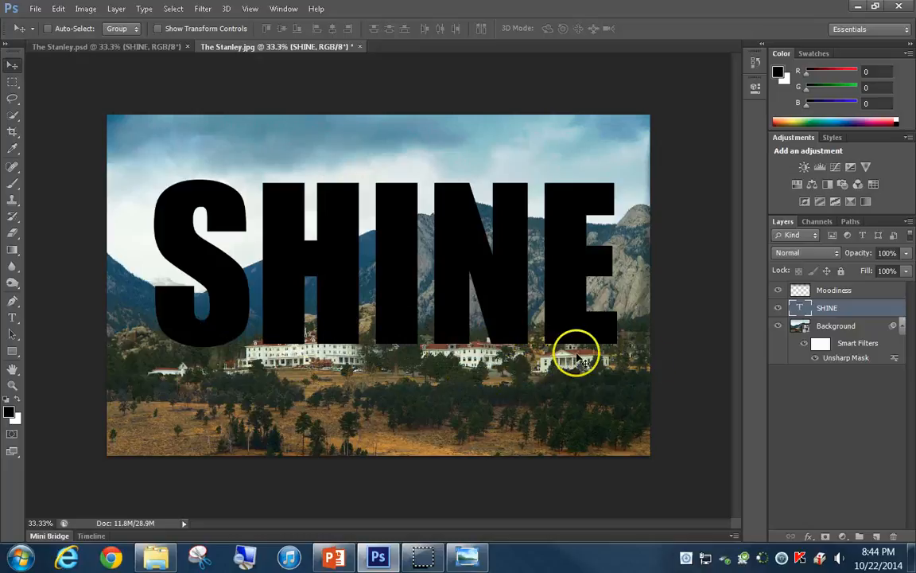
Add an Outer Glow to the SHINE layer with opacity 100% and size 100 px
double_click(883, 309)
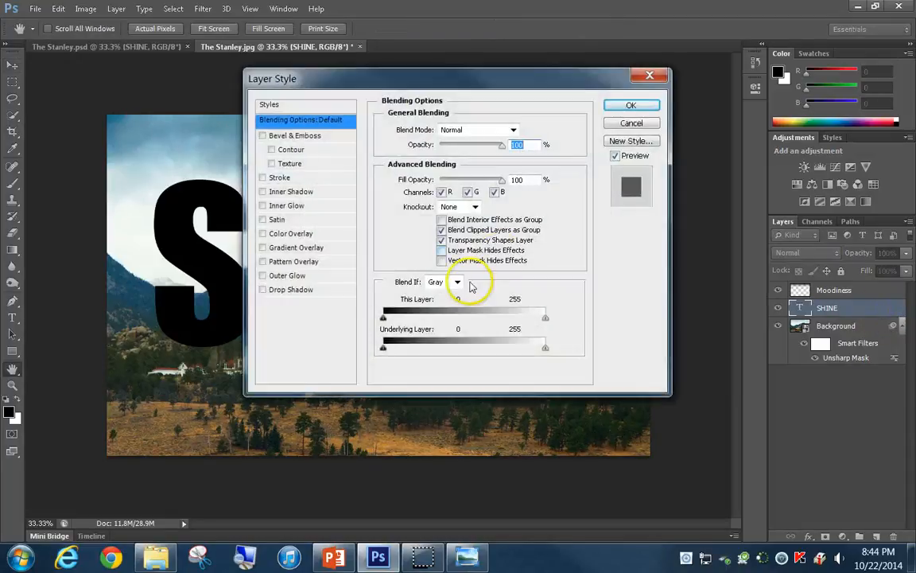
click(298, 275)
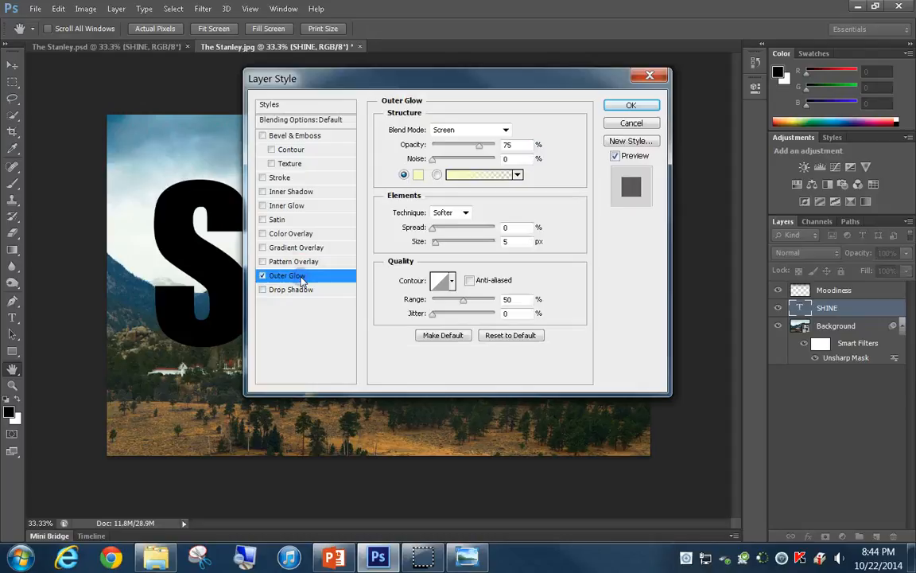
click(518, 146)
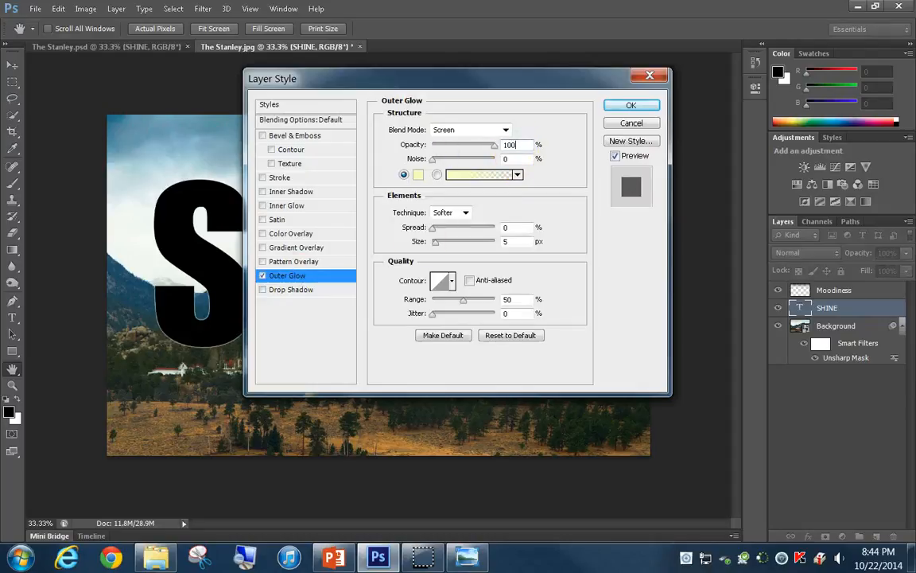
drag(526, 243, 458, 247)
text(100)
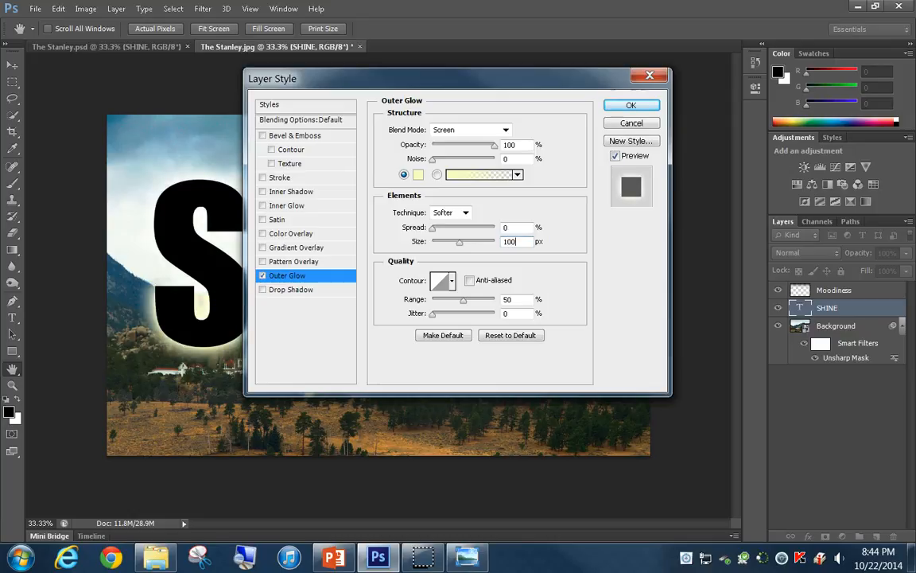
click(631, 106)
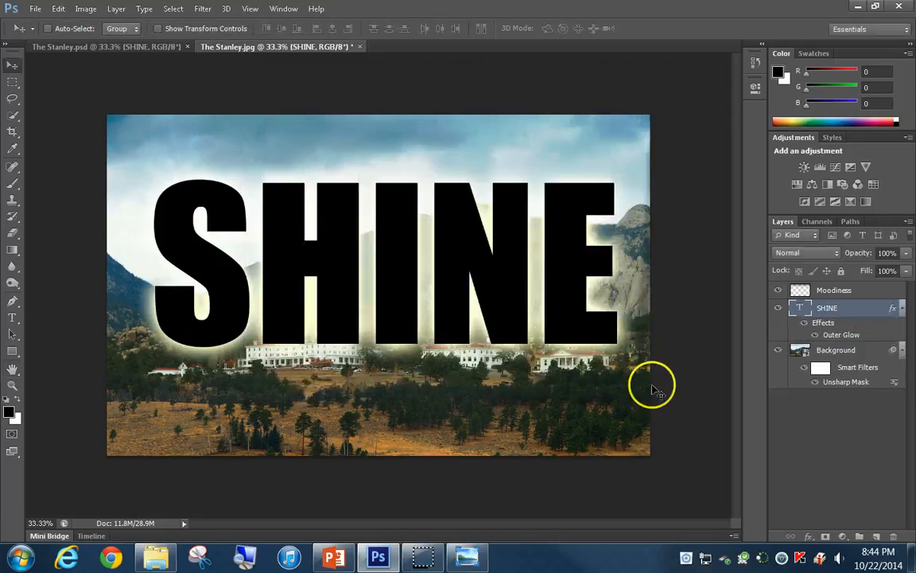
With no layer selected, set the Type tool's font size to 14 pt and its text colour to white
click(840, 438)
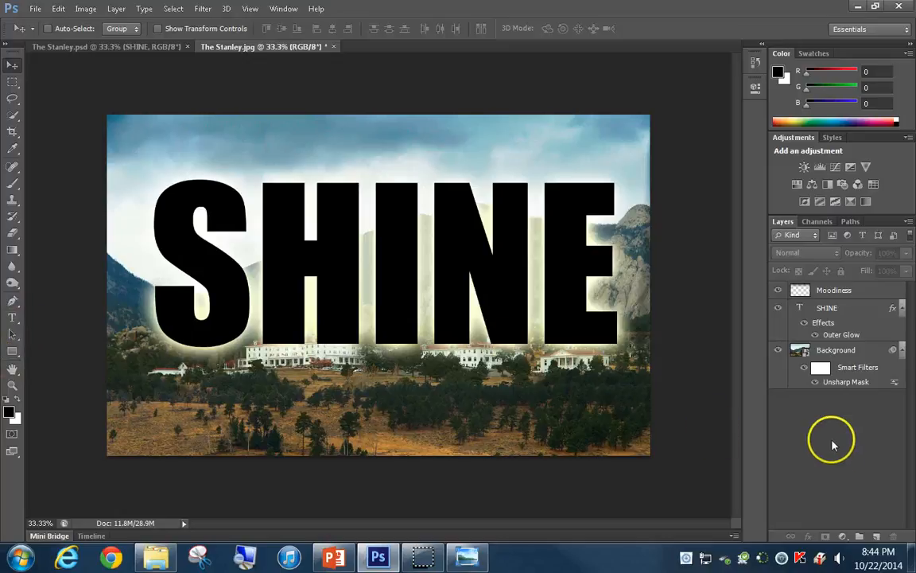
click(13, 319)
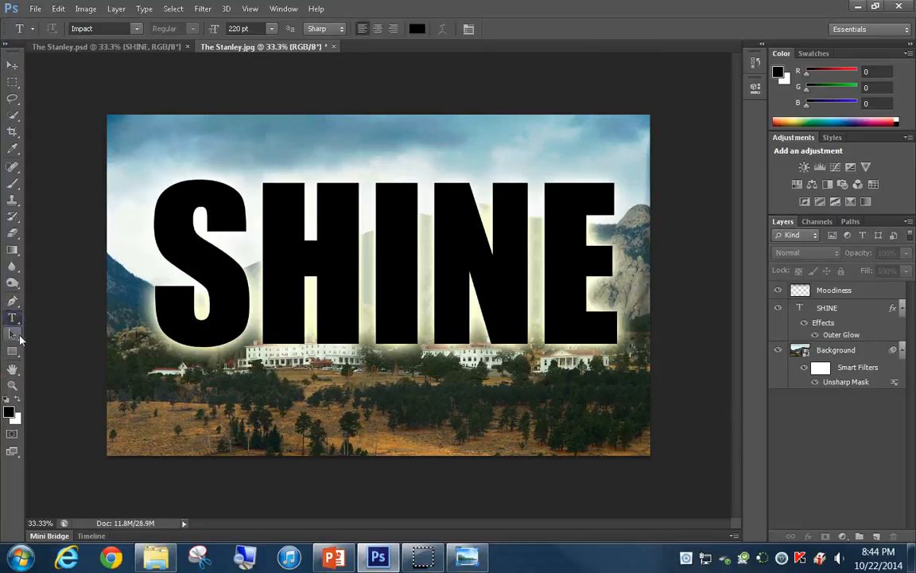
click(271, 28)
click(270, 157)
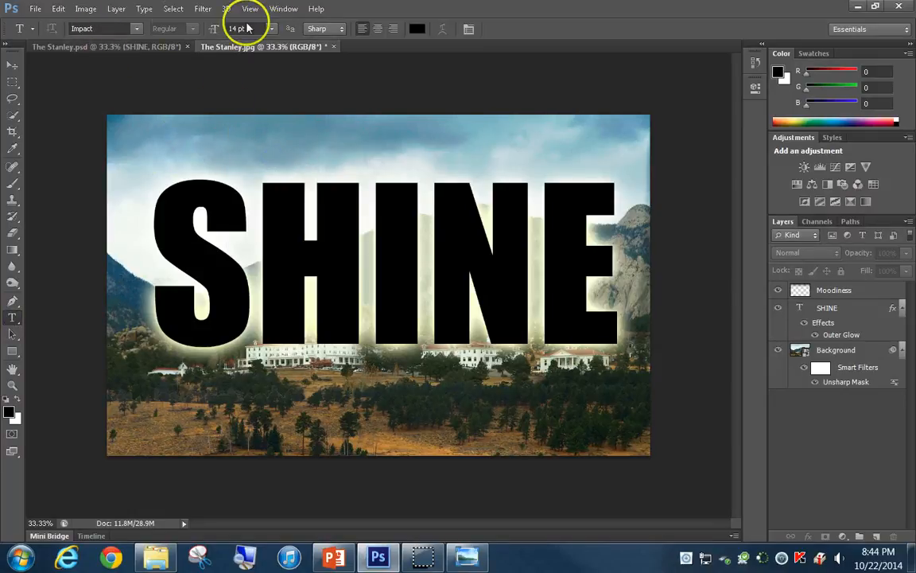
click(418, 28)
click(330, 180)
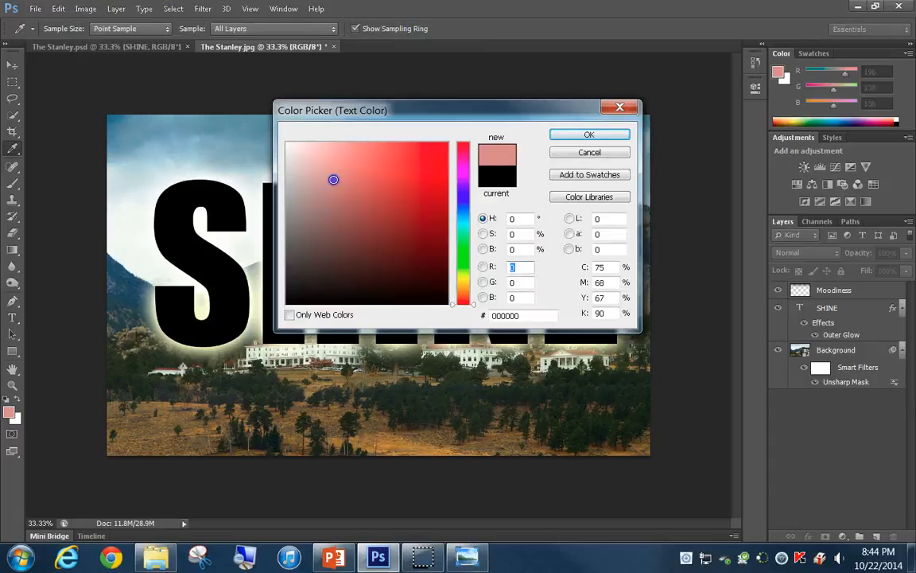
click(588, 135)
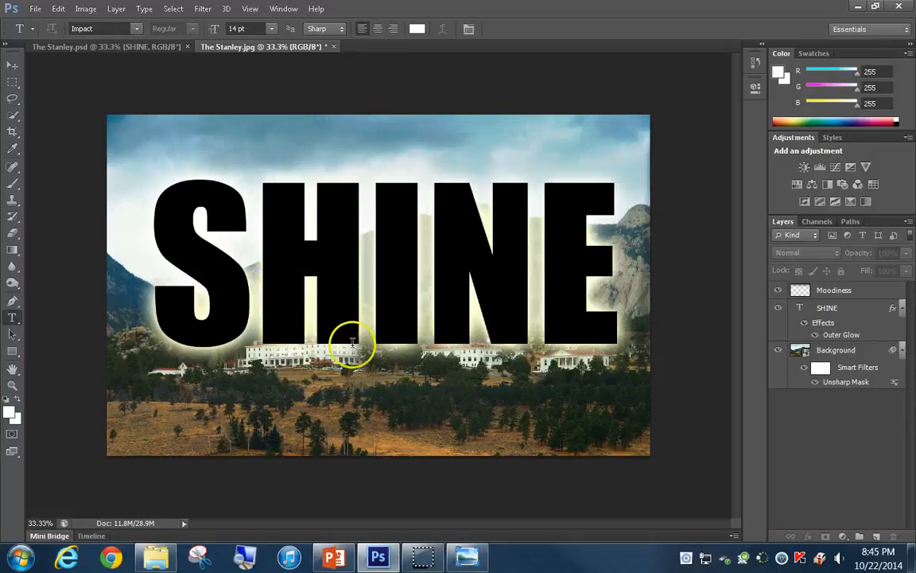
Start a text line at the photo's lower edge, and in PowerPoint copy the tagline starting "SHINE, STANLEY, SHINE" from slide 17
click(159, 454)
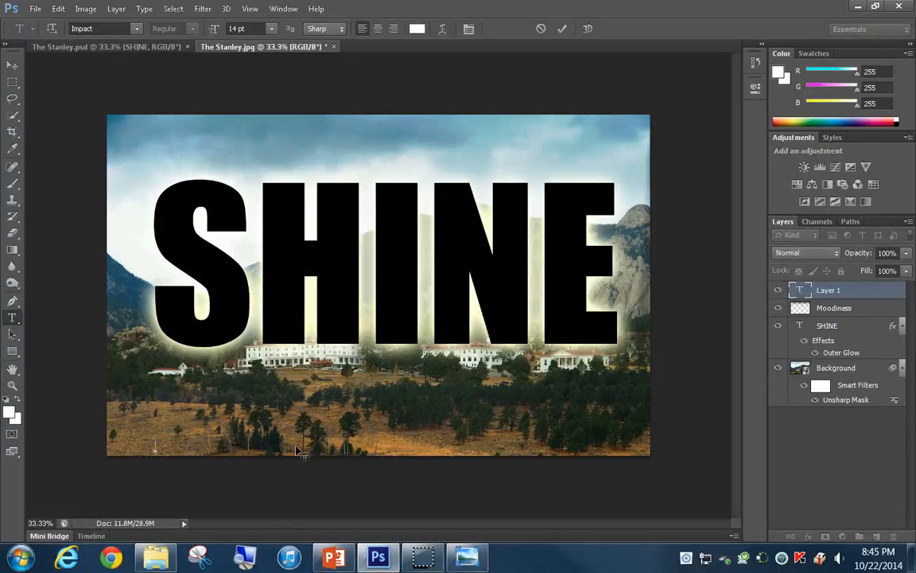
click(334, 557)
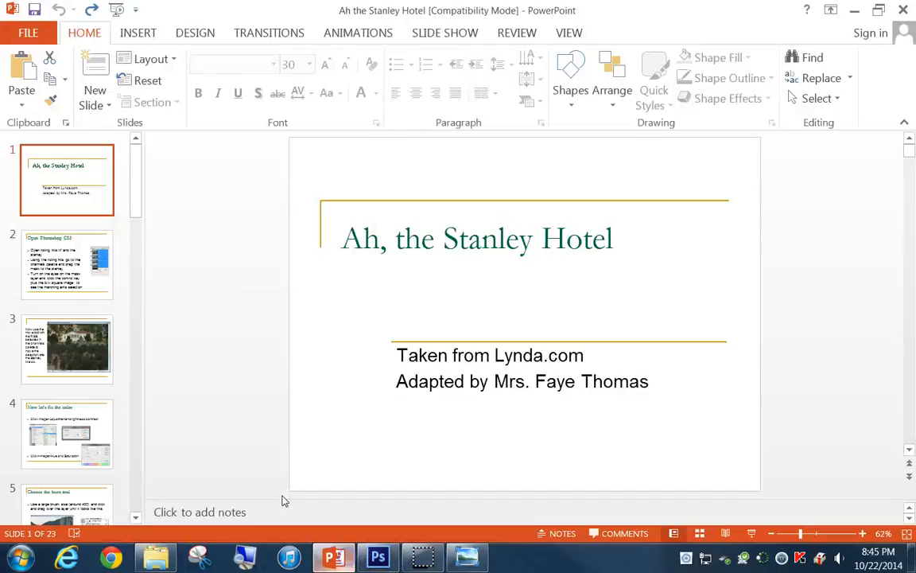
scroll(53, 326, down, 6)
scroll(47, 334, down, 12)
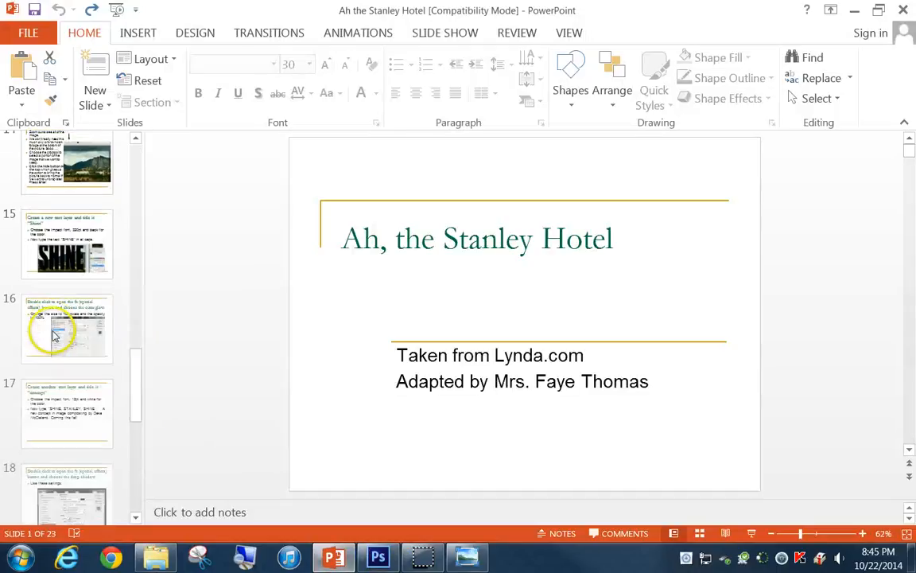
scroll(64, 342, up, 2)
click(70, 264)
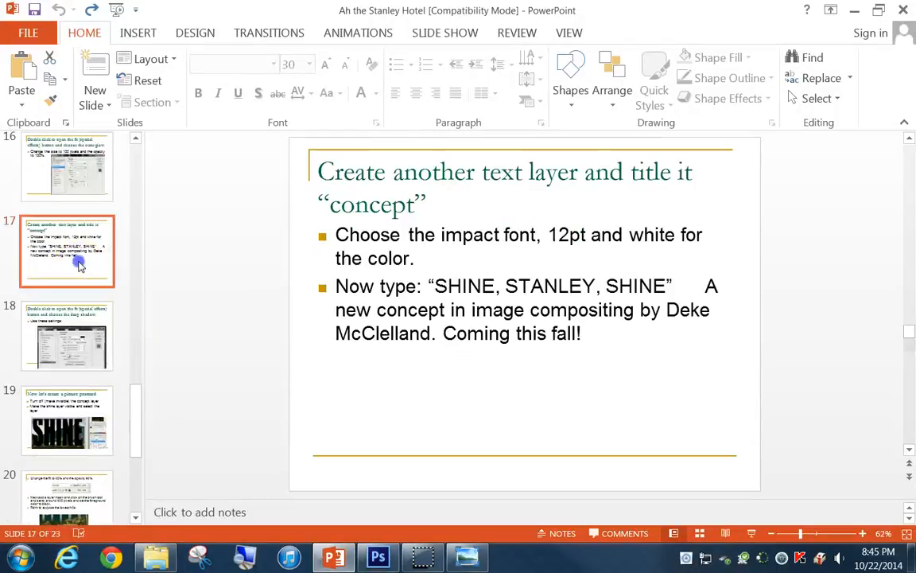
drag(436, 286, 583, 333)
key(ctrl+c)
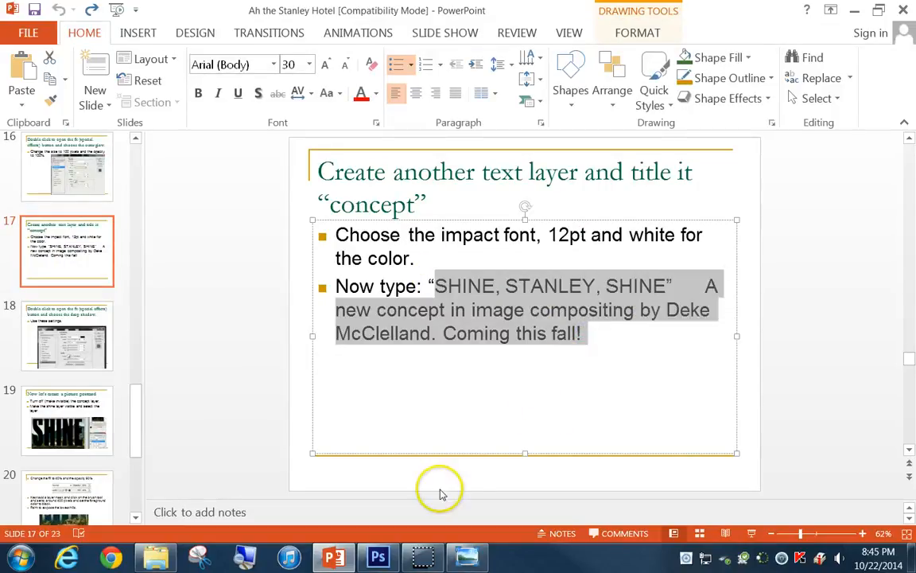
Back in Photoshop, paste the tagline into the new text line and remove the stray quotation mark and extra spaces after "SHINE, STANLEY, SHINE"
click(377, 560)
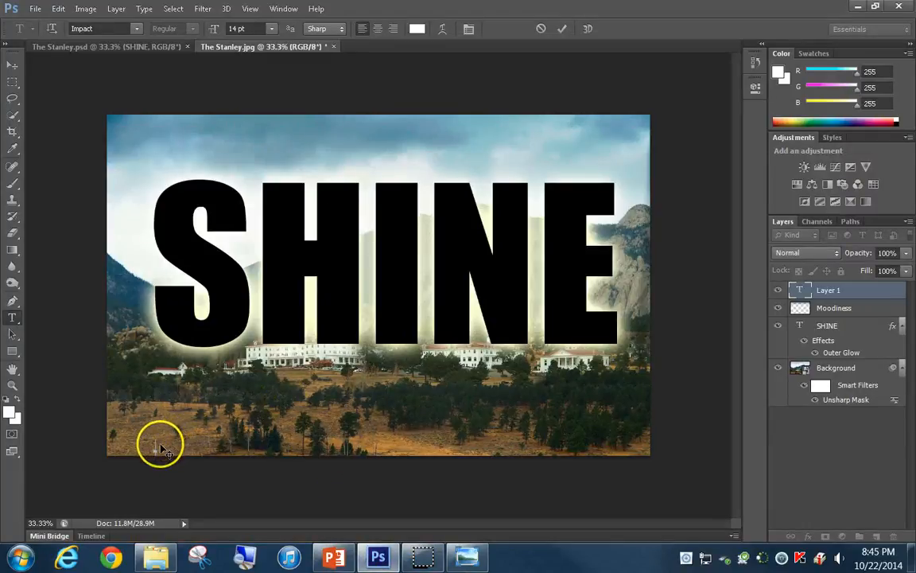
right_click(157, 447)
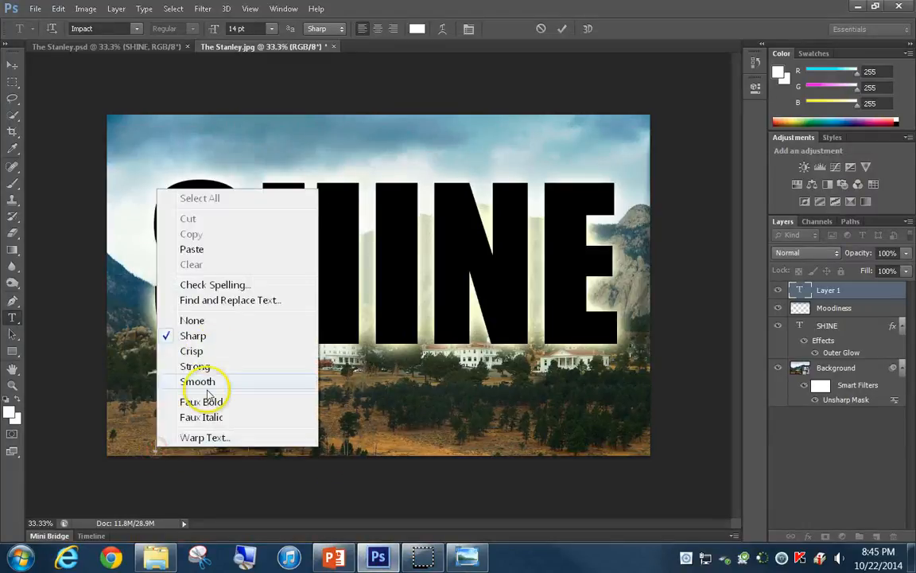
click(200, 250)
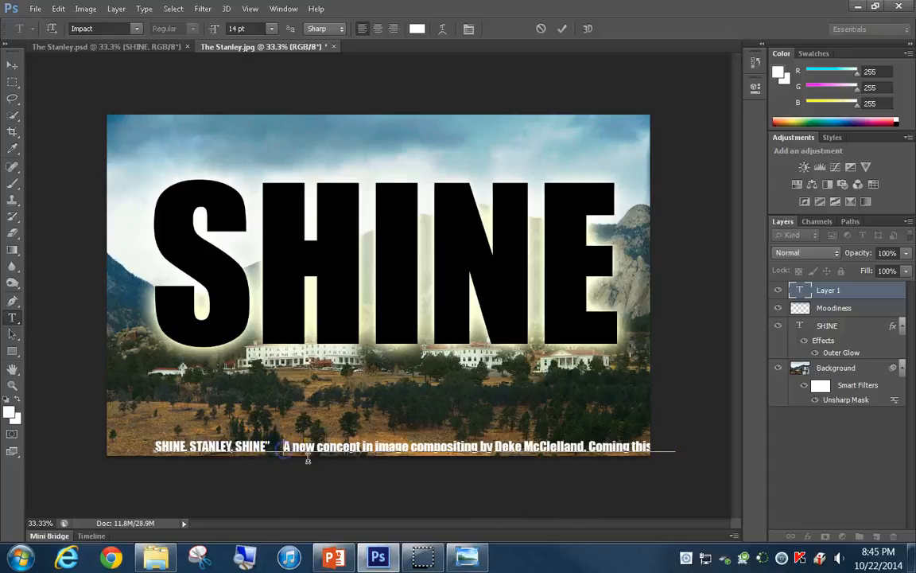
key(BackSpace)
key(BackSpace)
key(BackSpace)
key(BackSpace)
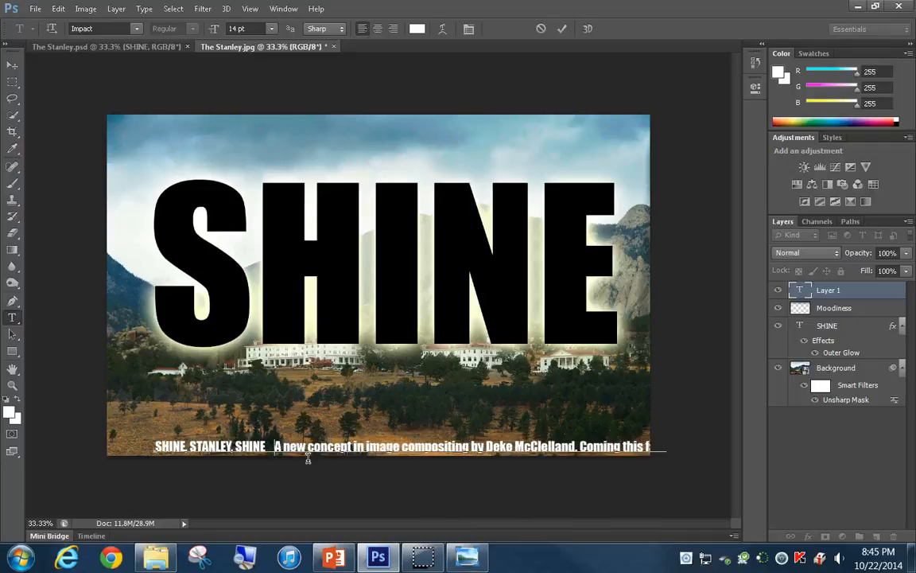
click(562, 28)
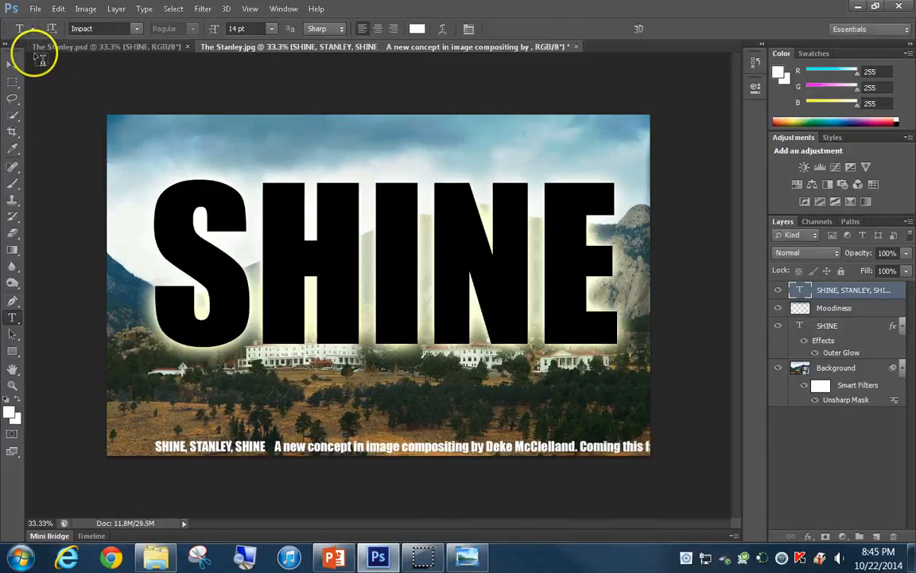
Move the tagline up and left so it fits across the photo below the hotel, and rename its layer Concept
click(12, 70)
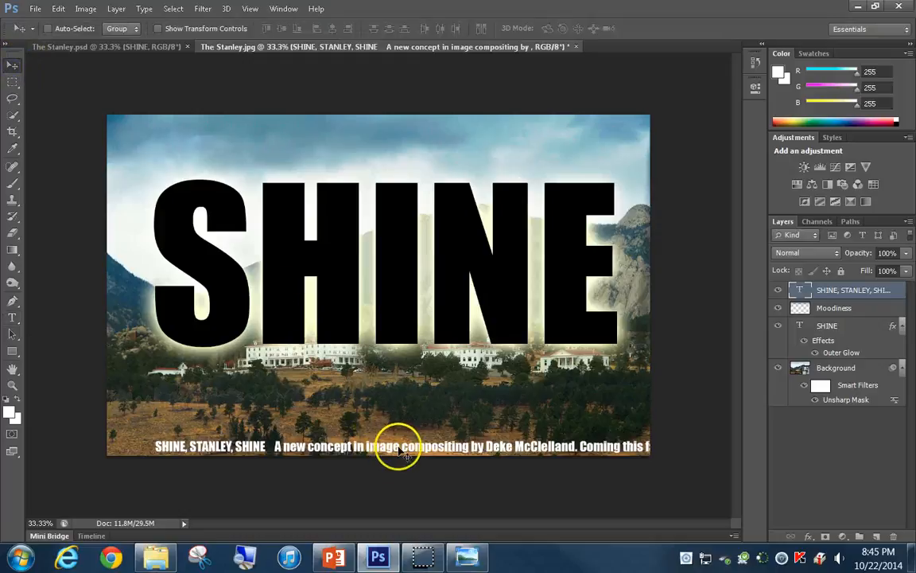
drag(394, 441, 368, 402)
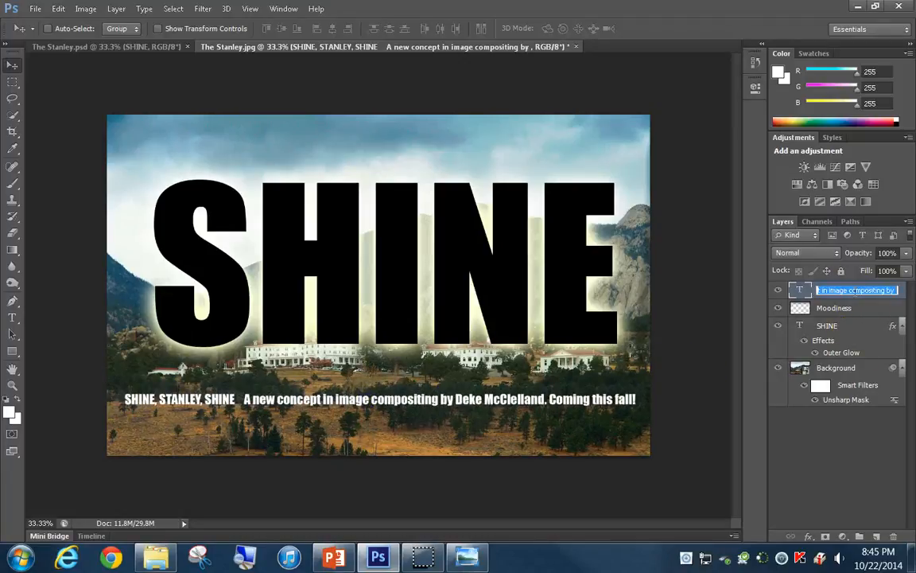
text(cept)
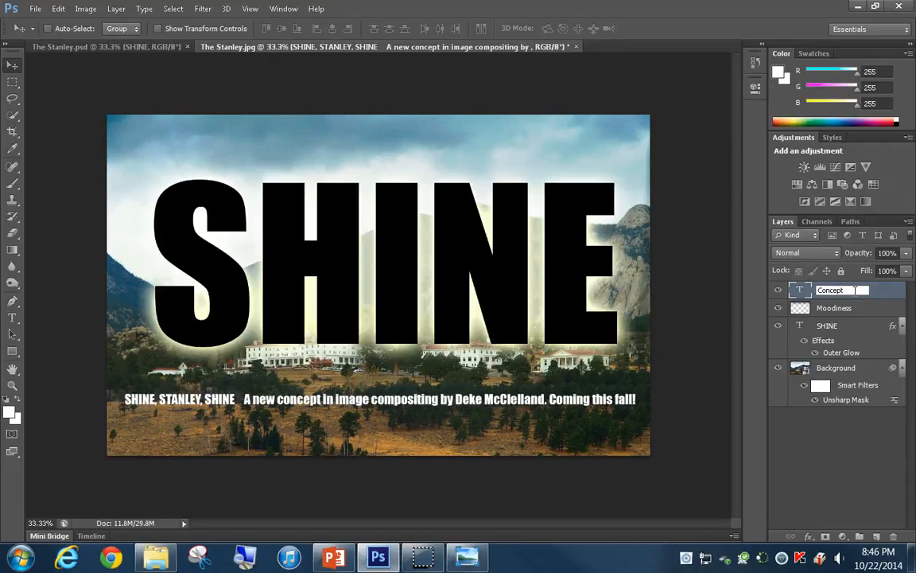
key(Return)
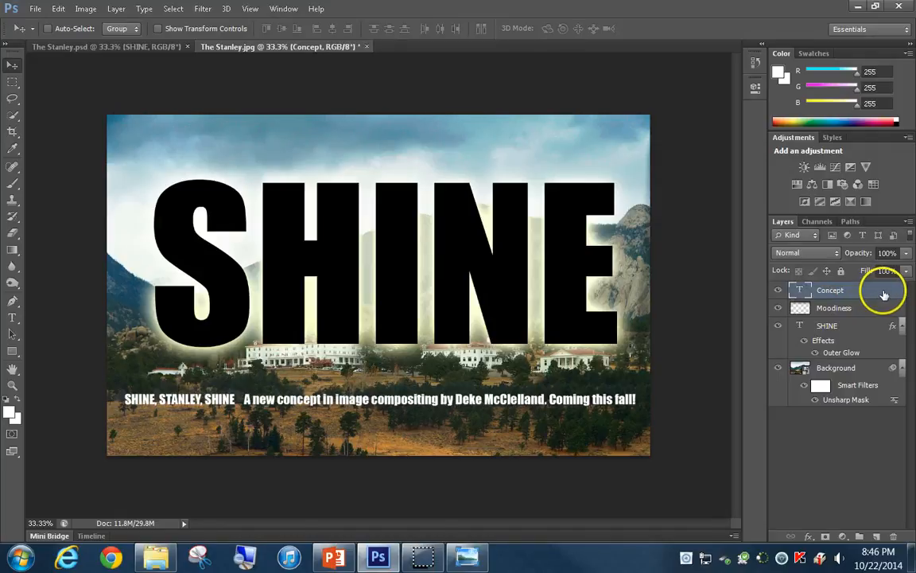
Add a Drop Shadow to the Concept layer with Multiply, 75% opacity, 30° angle, 5 px distance and 5 px size
double_click(882, 293)
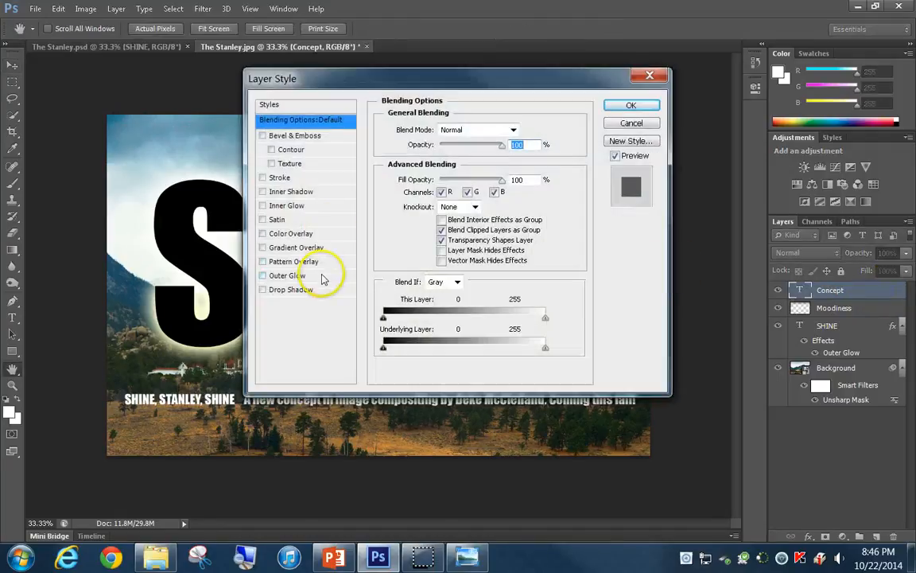
click(296, 291)
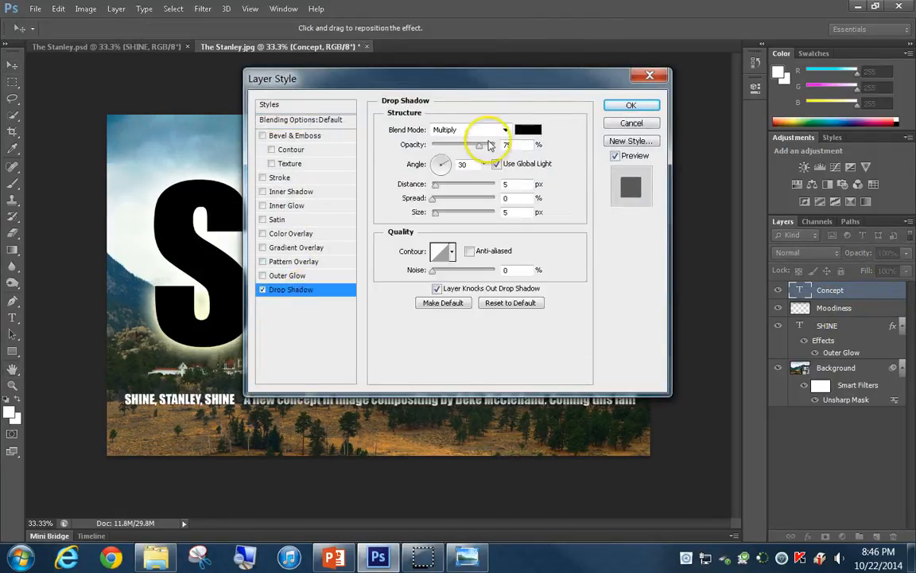
click(631, 107)
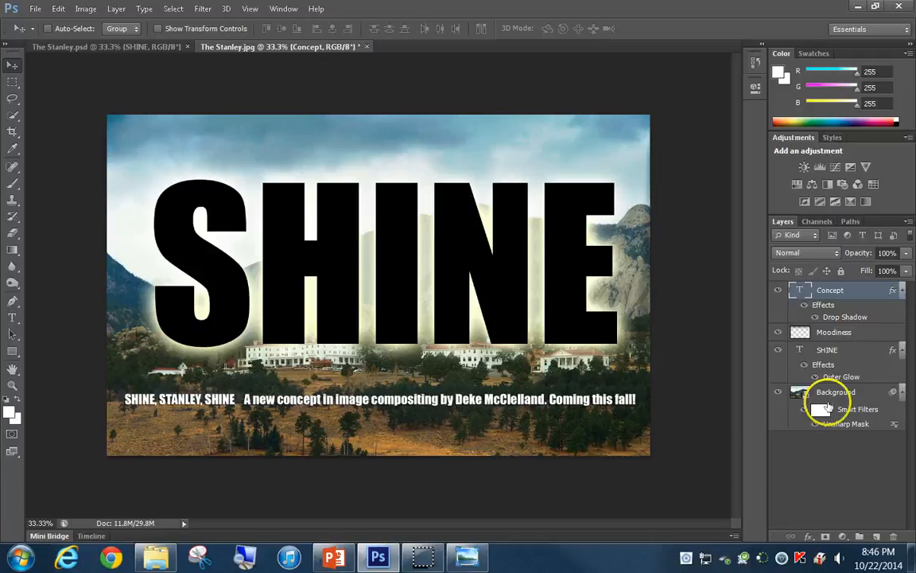
Add a layer mask to the SHINE layer and paint black with a 600 px brush across the letters' lower part to fade them out
click(847, 355)
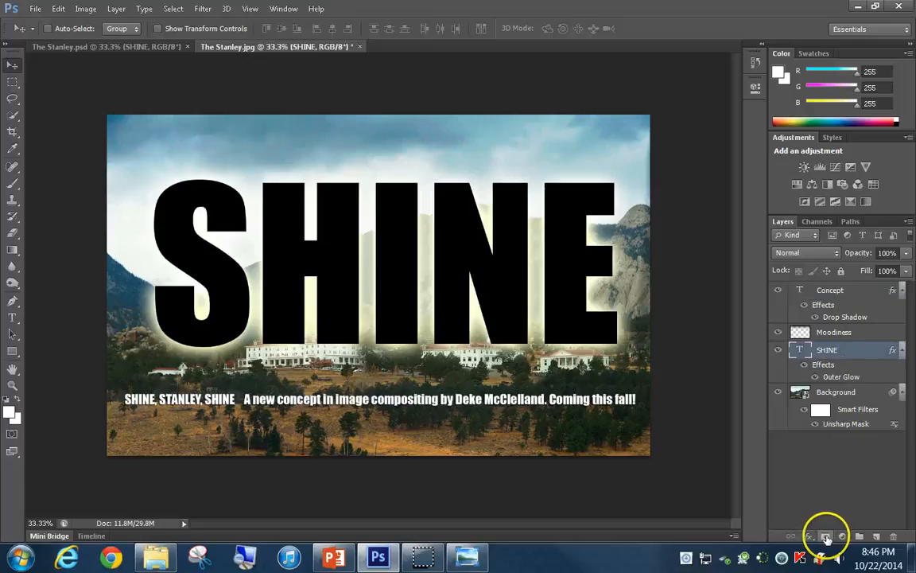
click(827, 537)
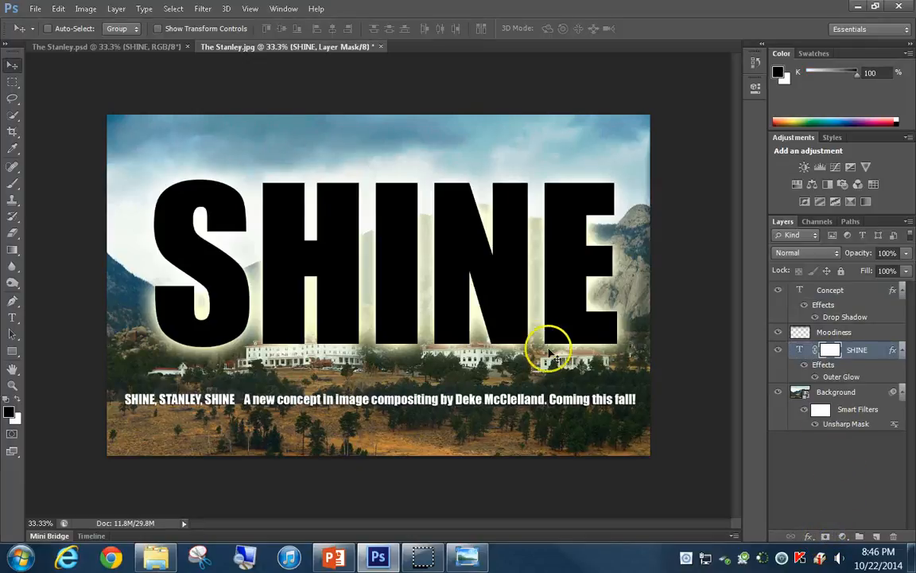
click(14, 185)
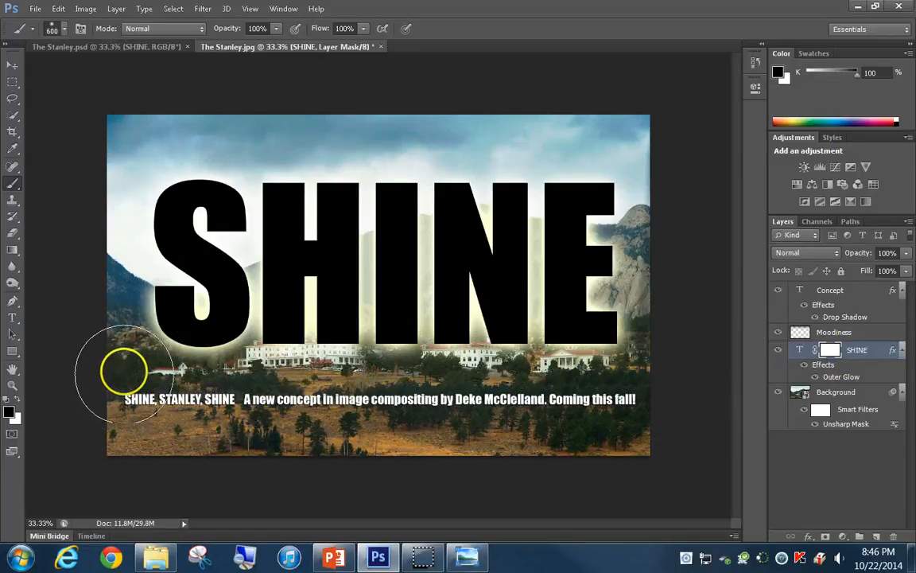
mouse_move(121, 350)
mouse_down()
mouse_move(566, 340)
mouse_move(676, 351)
mouse_up()
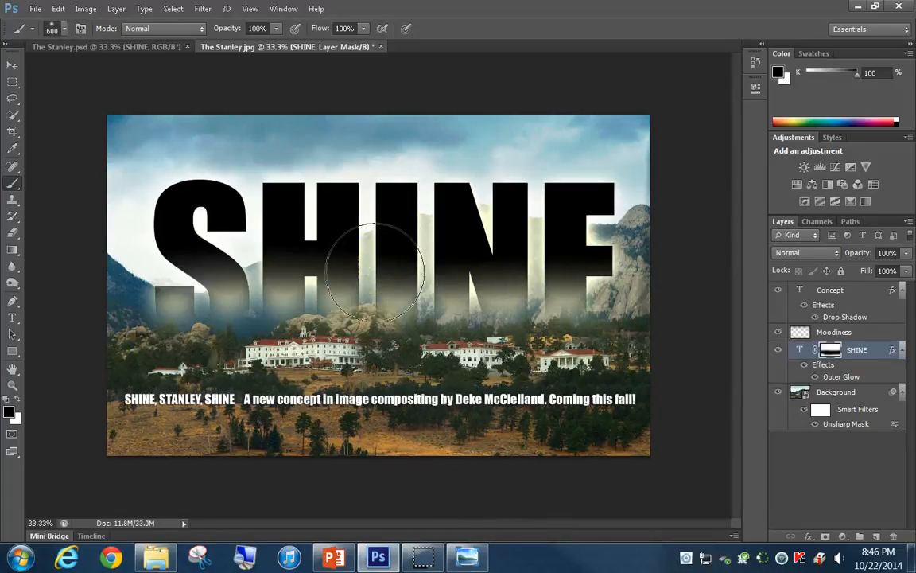
Turn on Layer Mask Hides Effects in the SHINE layer's blending options so the mask also hides its outer glow
mouse_move(374, 270)
mouse_down()
mouse_move(402, 293)
mouse_move(529, 294)
mouse_move(592, 342)
mouse_move(551, 363)
mouse_move(590, 373)
mouse_move(547, 334)
mouse_up()
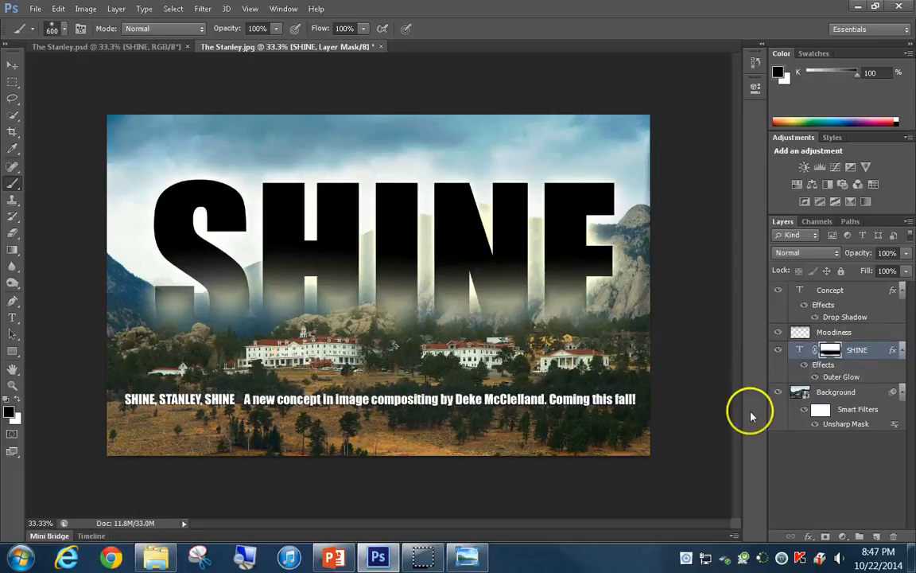
double_click(827, 367)
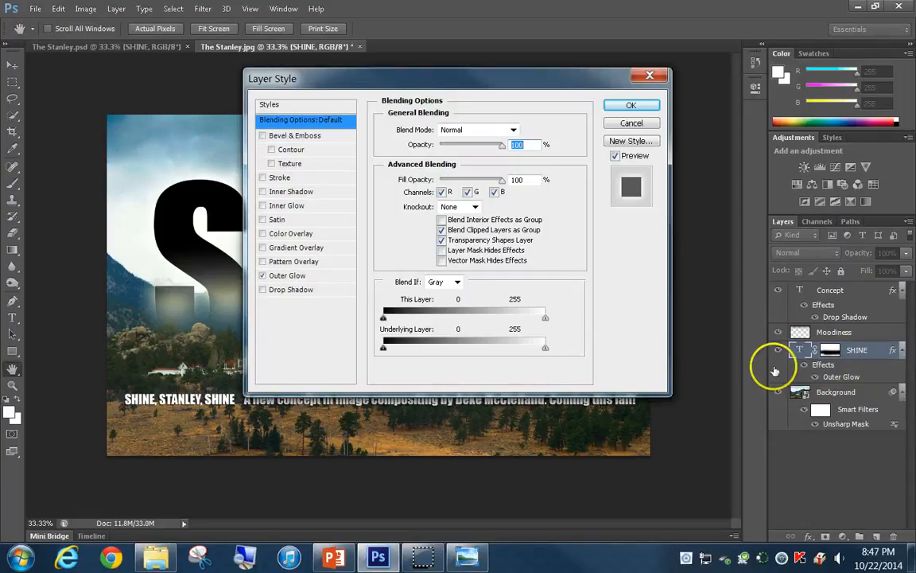
click(442, 250)
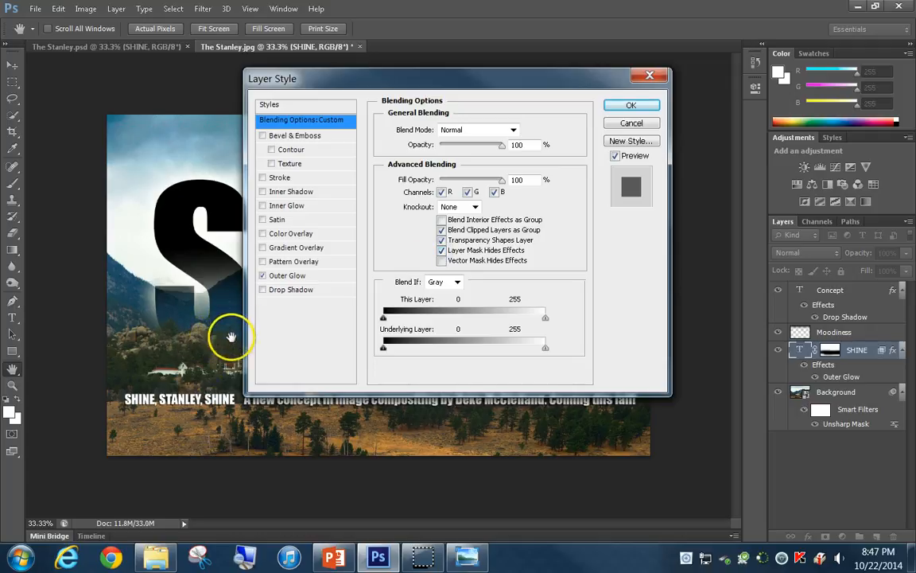
click(633, 107)
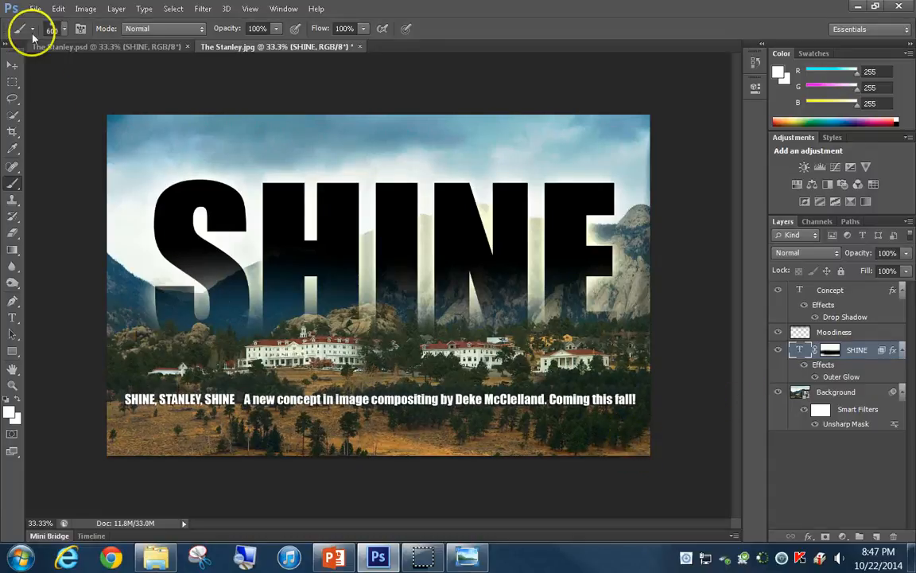
click(35, 9)
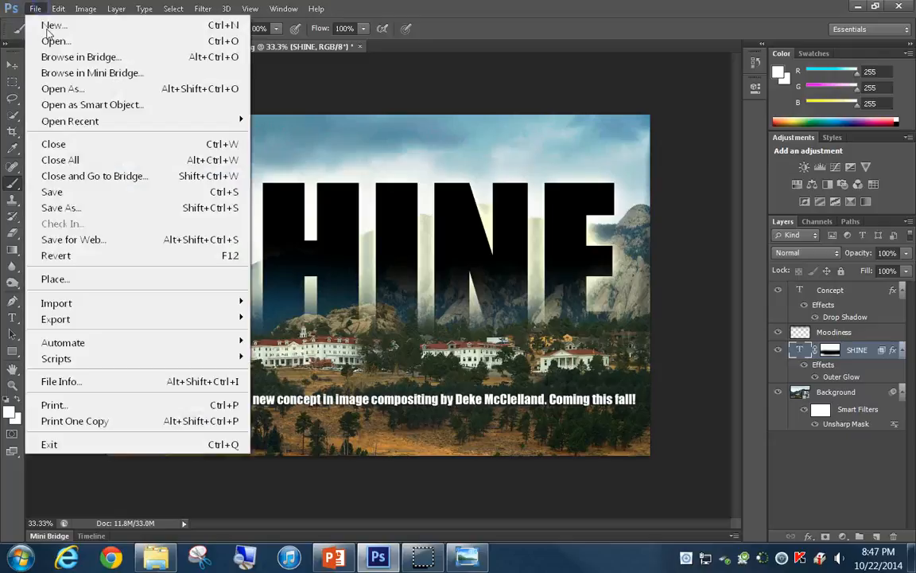
click(61, 206)
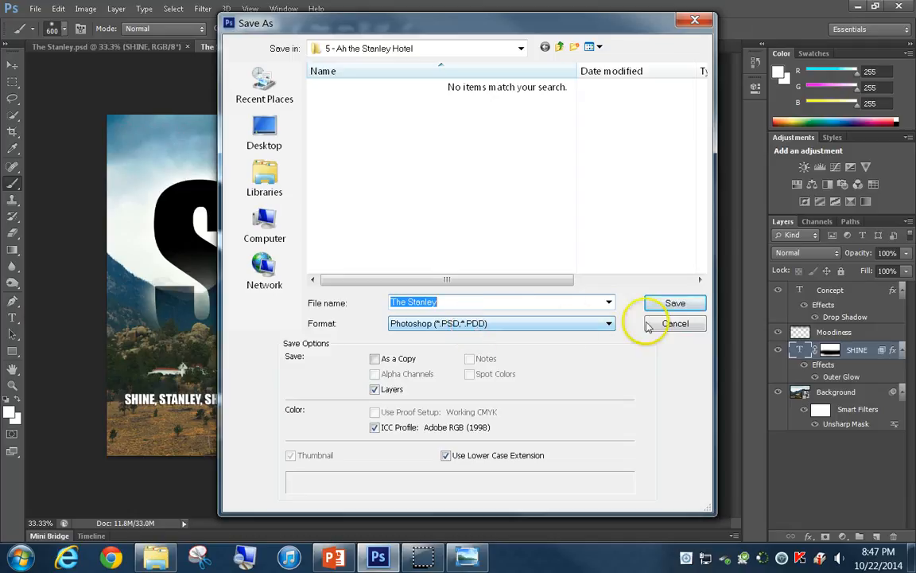
click(675, 324)
click(656, 384)
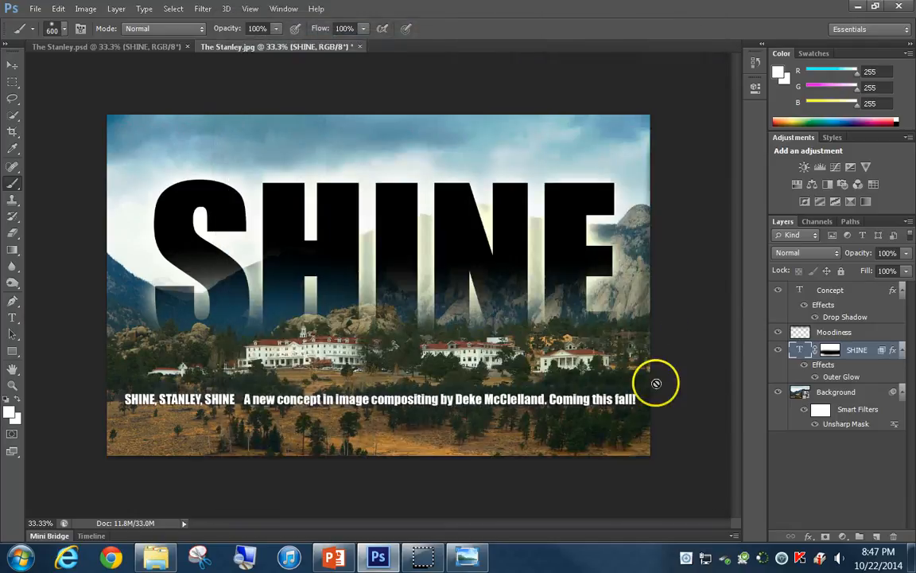